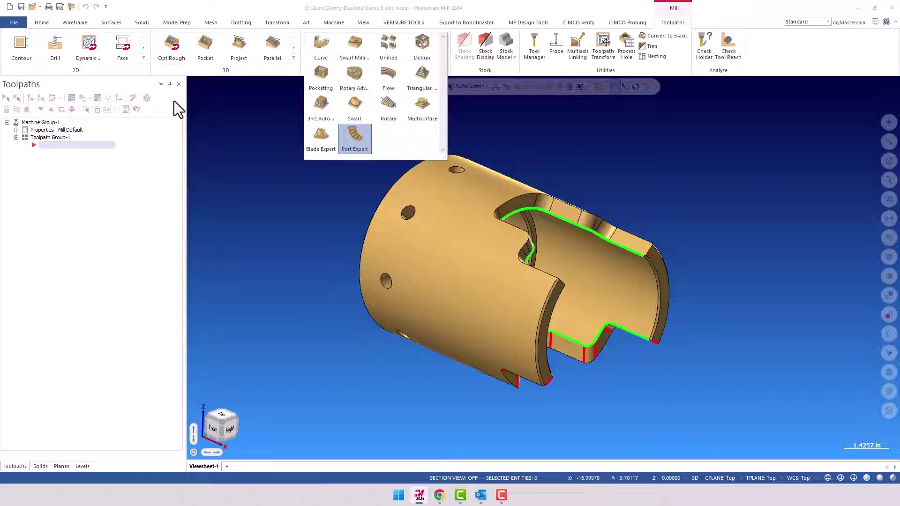
Examine the cutouts of the cylindrical part and the green and red wireframe curves along their edges from several angles
click(228, 135)
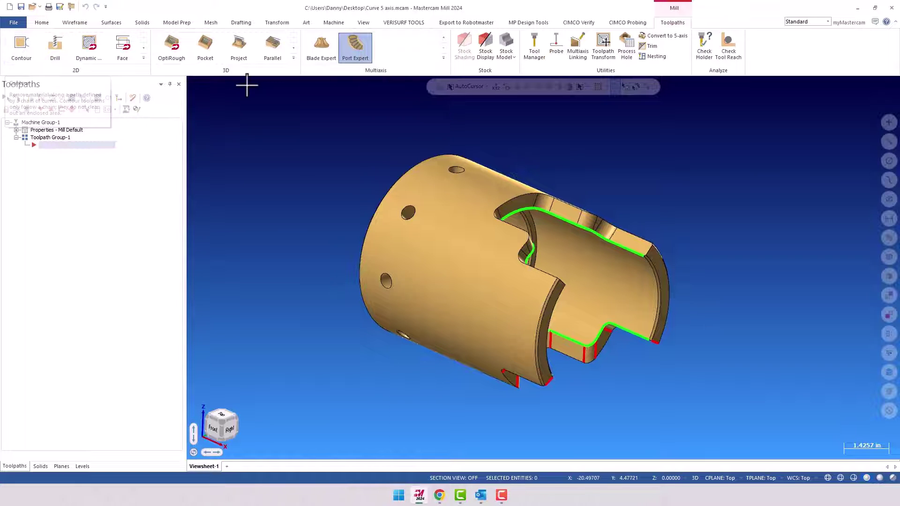
mouse_move(299, 191)
middle_down()
mouse_move(296, 213)
mouse_move(300, 201)
middle_up()
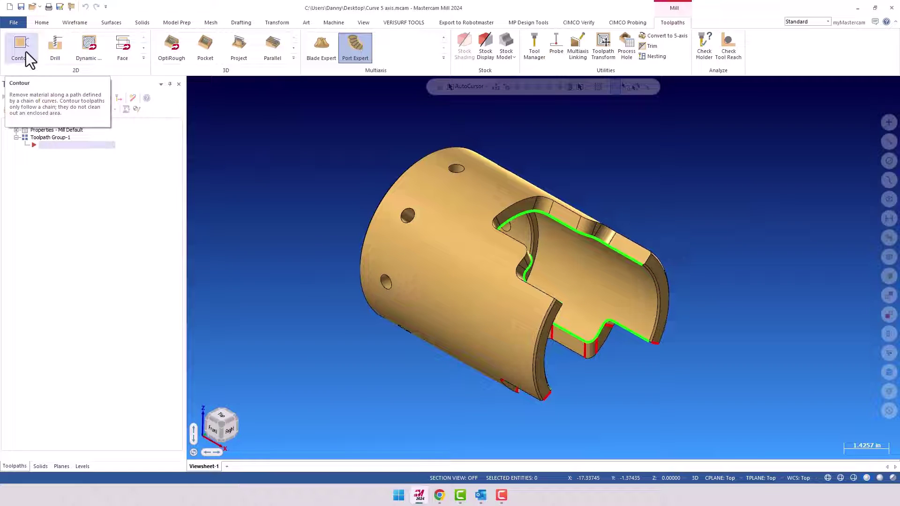
mouse_move(496, 240)
middle_down()
mouse_move(478, 217)
mouse_move(582, 255)
mouse_move(512, 245)
mouse_move(532, 259)
middle_up()
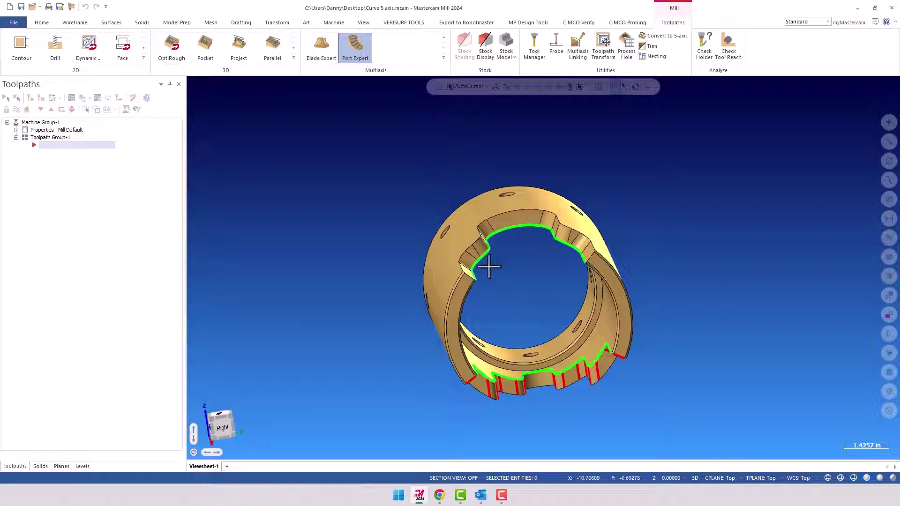
mouse_move(498, 275)
middle_down()
mouse_move(520, 269)
mouse_move(577, 209)
mouse_move(553, 181)
mouse_move(436, 161)
mouse_move(366, 181)
mouse_move(446, 195)
mouse_move(435, 190)
mouse_move(590, 266)
mouse_move(549, 255)
middle_up()
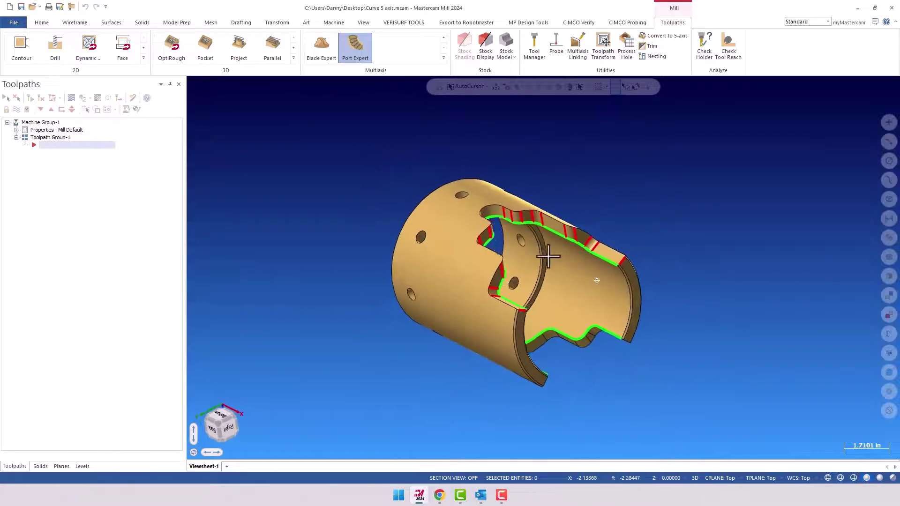
scroll(584, 263, up, 5)
middle_drag(633, 263, 583, 251)
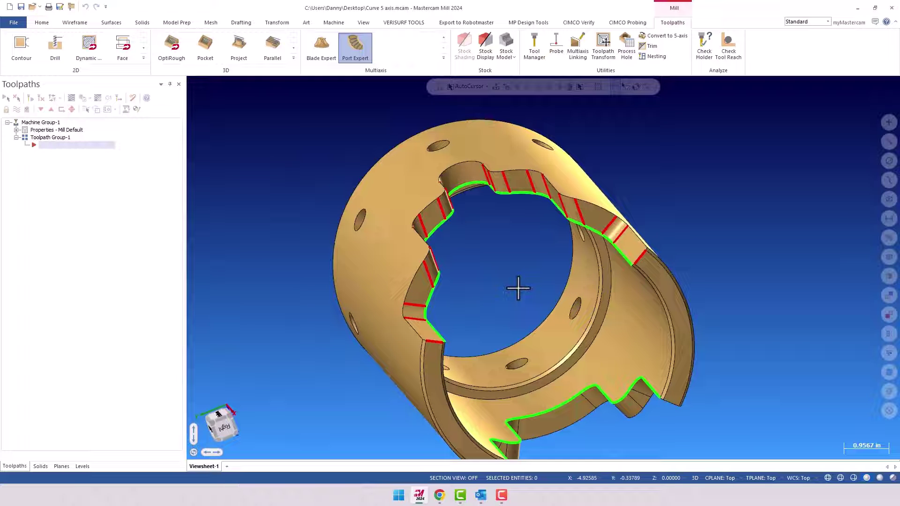
middle_drag(519, 288, 538, 307)
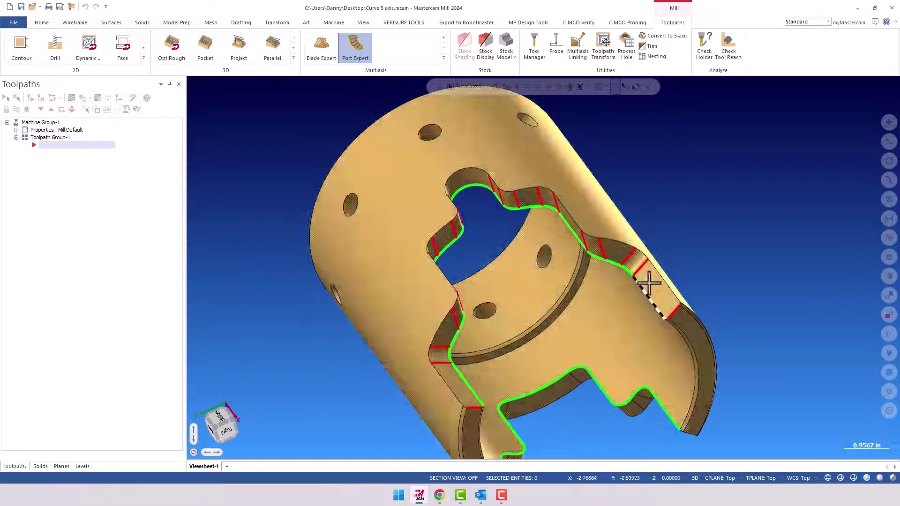
middle_drag(582, 250, 502, 242)
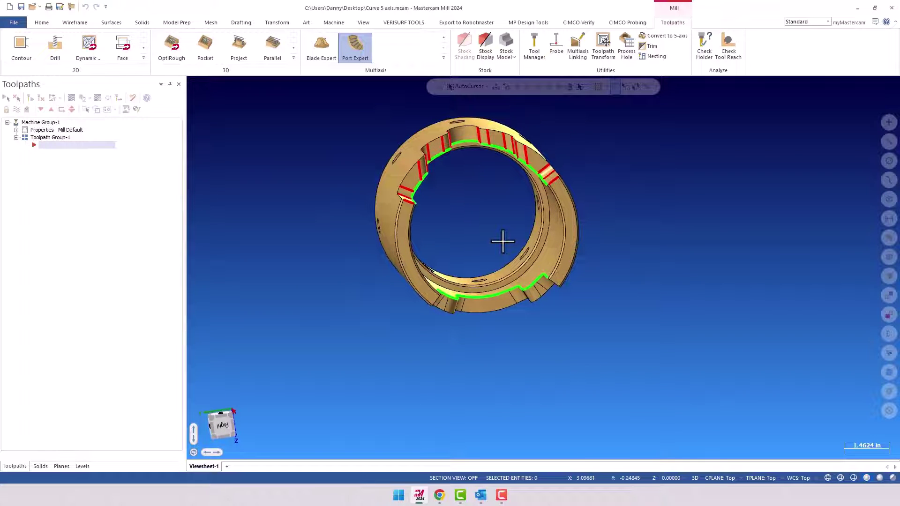
middle_drag(469, 269, 527, 255)
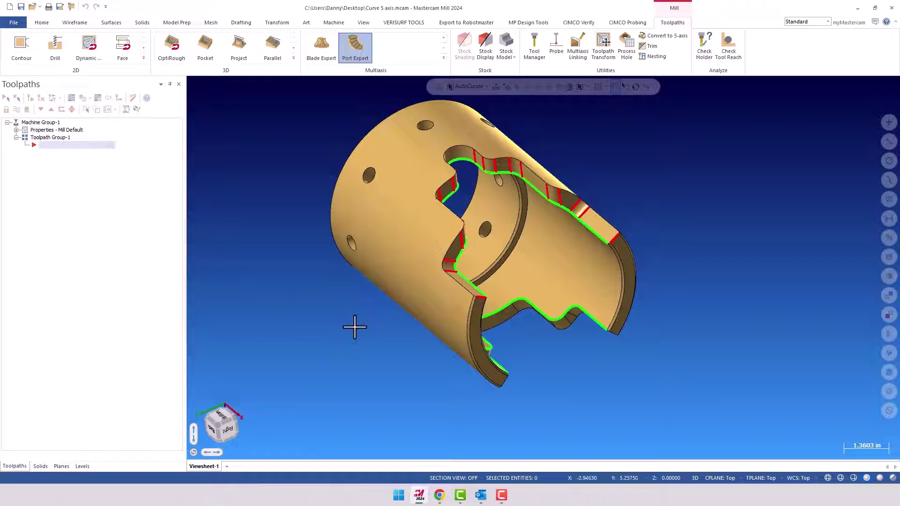
mouse_move(361, 322)
middle_down()
mouse_move(500, 217)
mouse_move(505, 145)
mouse_move(444, 136)
mouse_move(543, 184)
mouse_move(593, 187)
mouse_move(558, 223)
mouse_move(499, 195)
mouse_move(518, 225)
mouse_move(484, 256)
middle_up()
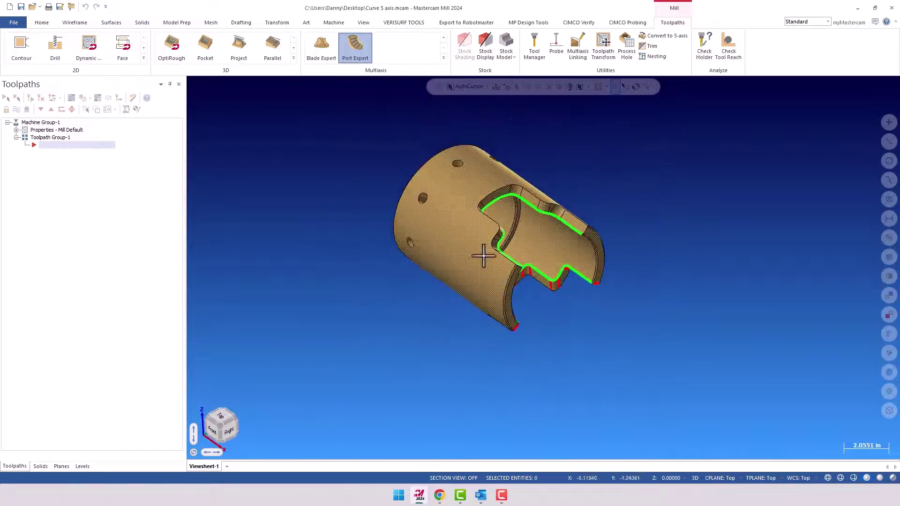
Start a Contour toolpath and chain the green wireframe curve along the inner edge of the upper cutout
click(28, 55)
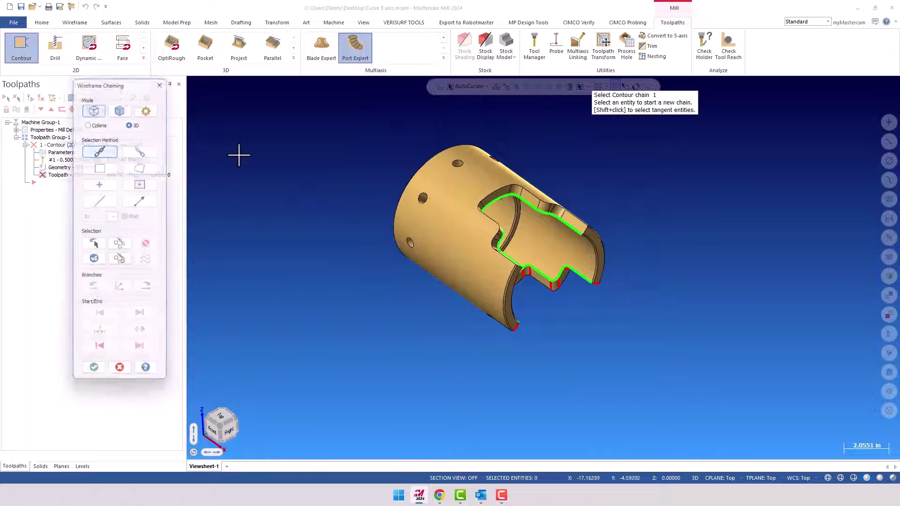
scroll(612, 262, up, 3)
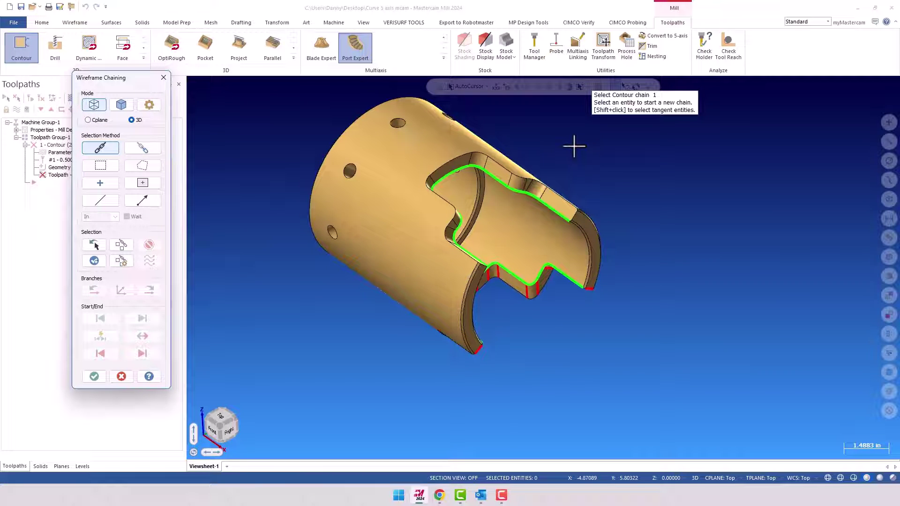
scroll(575, 146, up, 1)
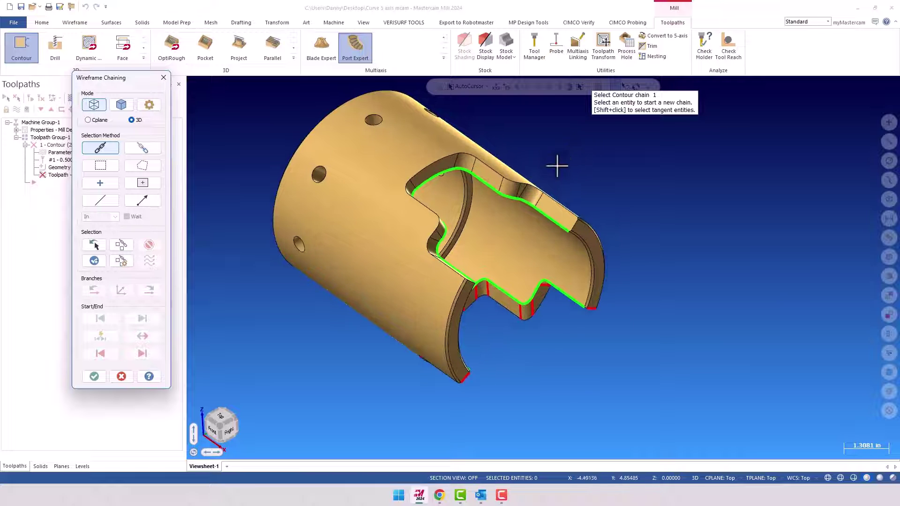
click(560, 230)
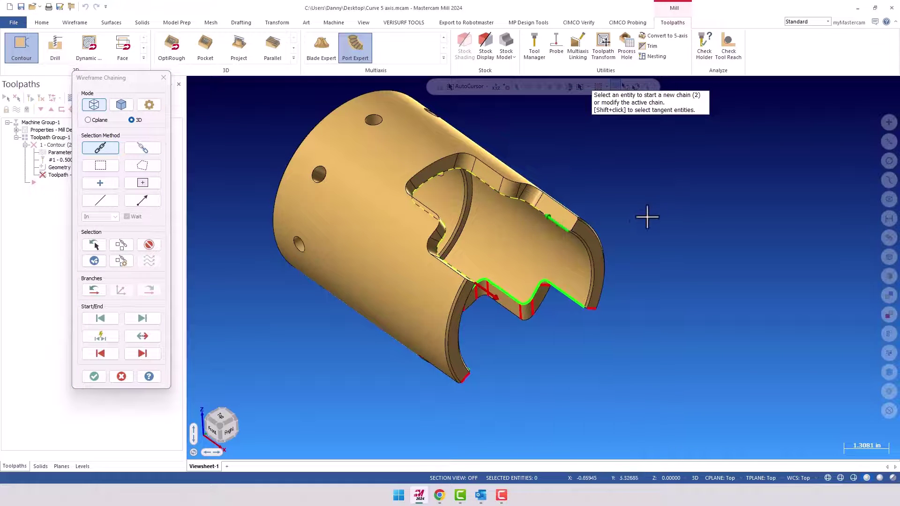
middle_drag(647, 215, 619, 211)
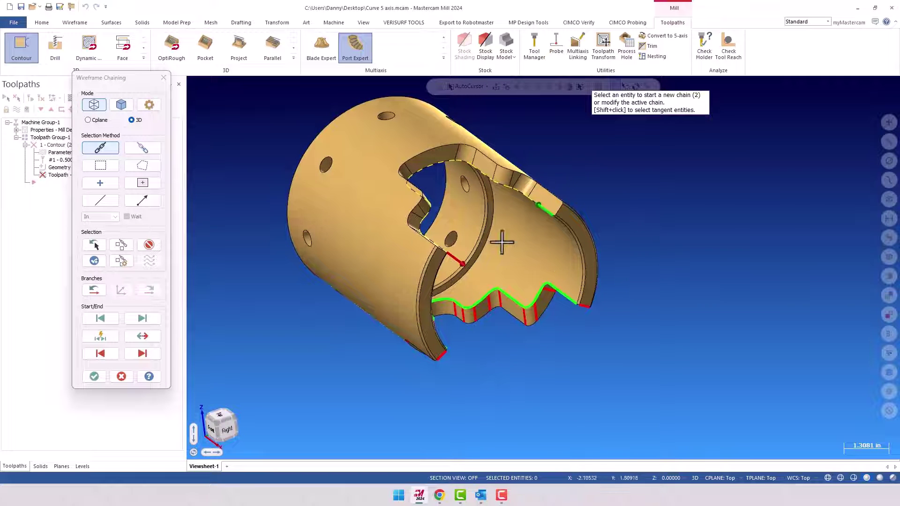
click(93, 377)
Choose the 1/2 FLAT ENDMILL for the contour and set the contour type to 2D in the cut parameters
click(293, 132)
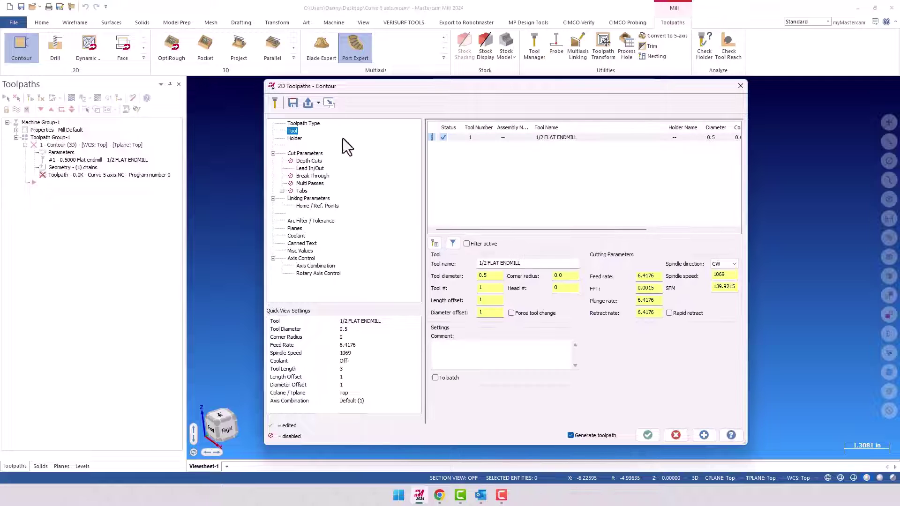
click(492, 136)
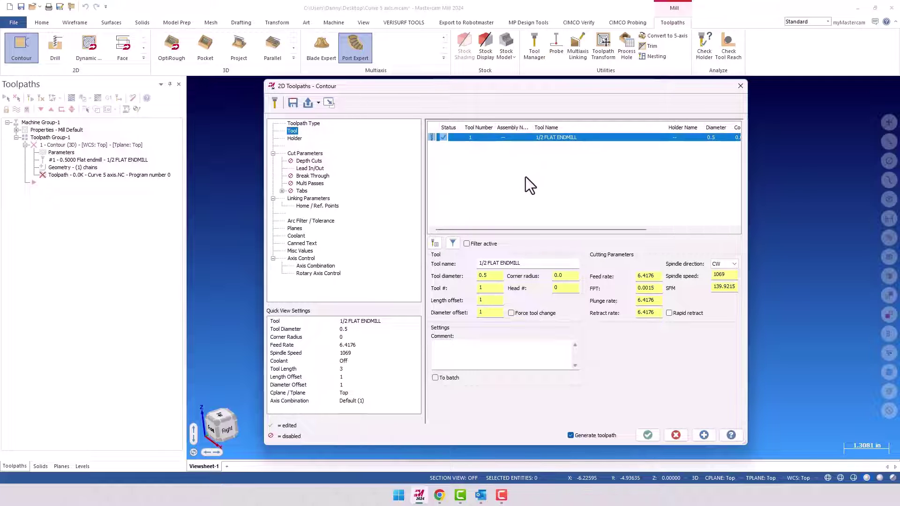
click(315, 154)
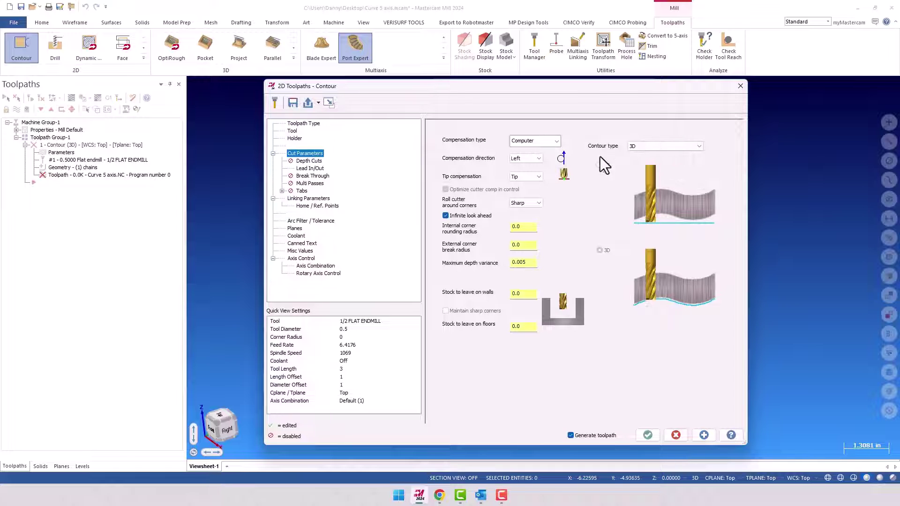
click(679, 146)
click(659, 154)
drag(561, 88, 560, 70)
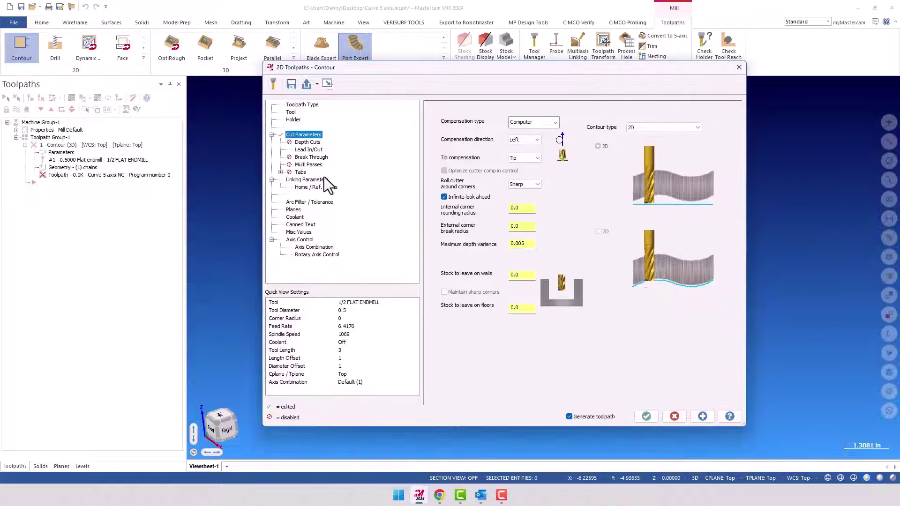
In the linking parameters, enable clearance and set clearance, retract, feed plane and top of stock to 1.0, all absolute
click(313, 181)
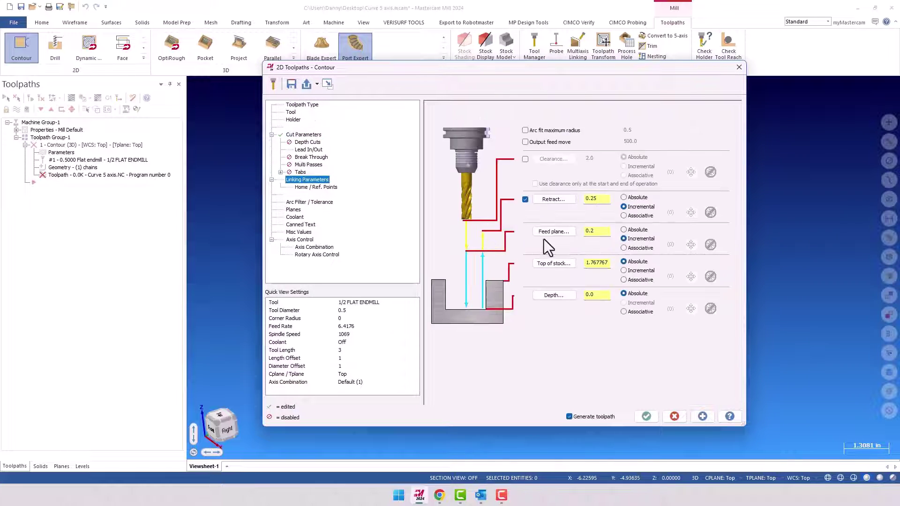
click(525, 159)
drag(607, 158, 574, 159)
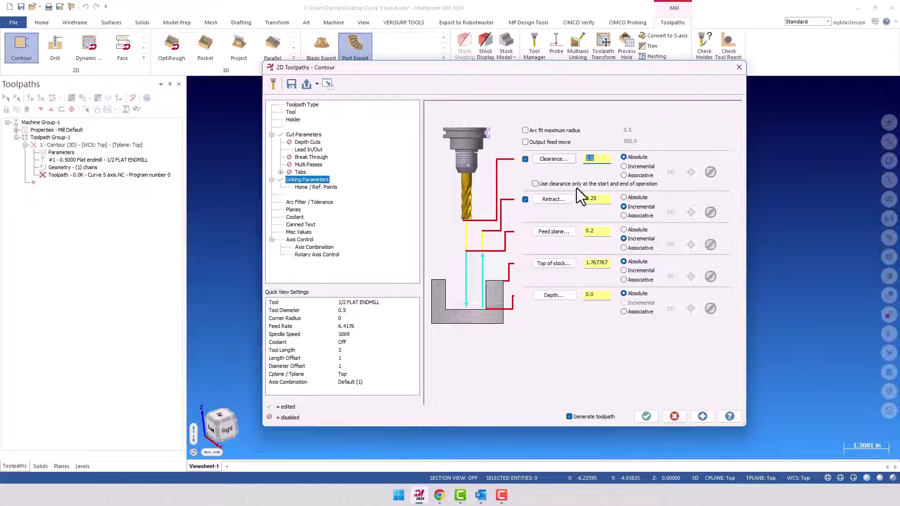
text(1.0)
drag(606, 199, 574, 199)
text(1.0)
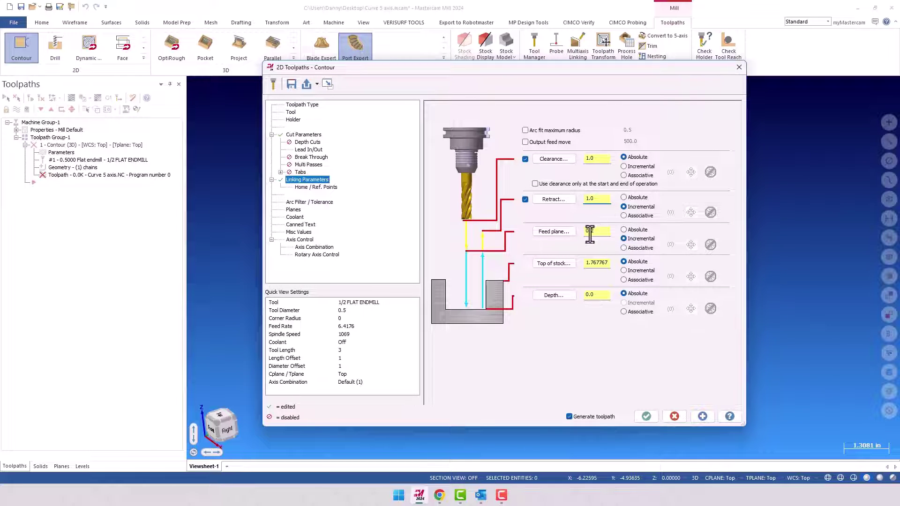
text(1)
drag(610, 263, 581, 288)
click(623, 198)
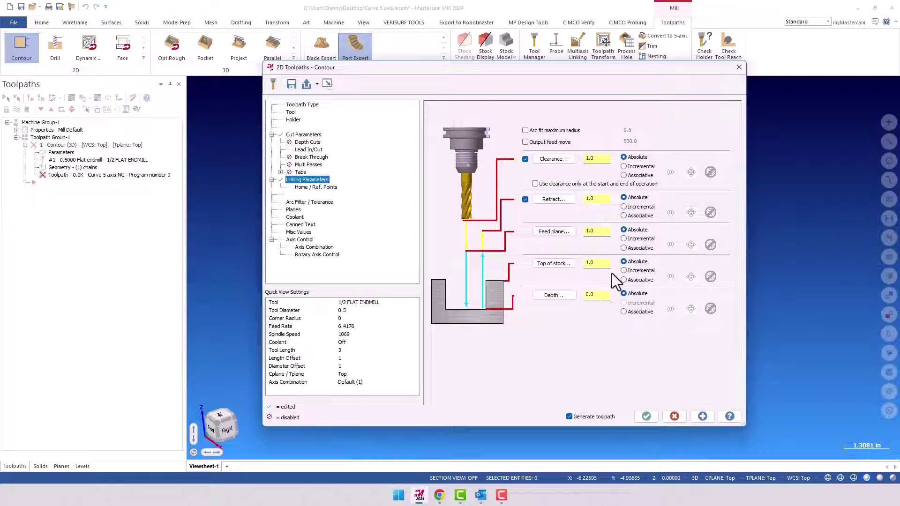
click(303, 134)
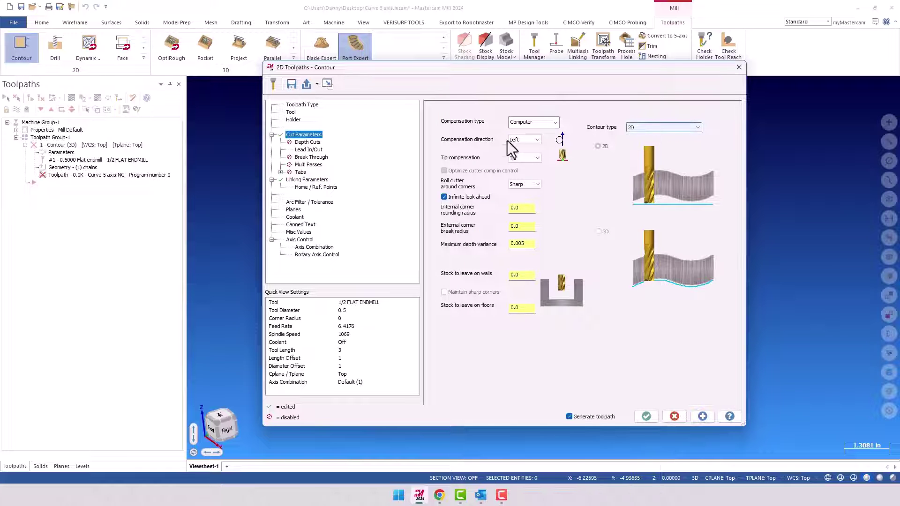
click(312, 180)
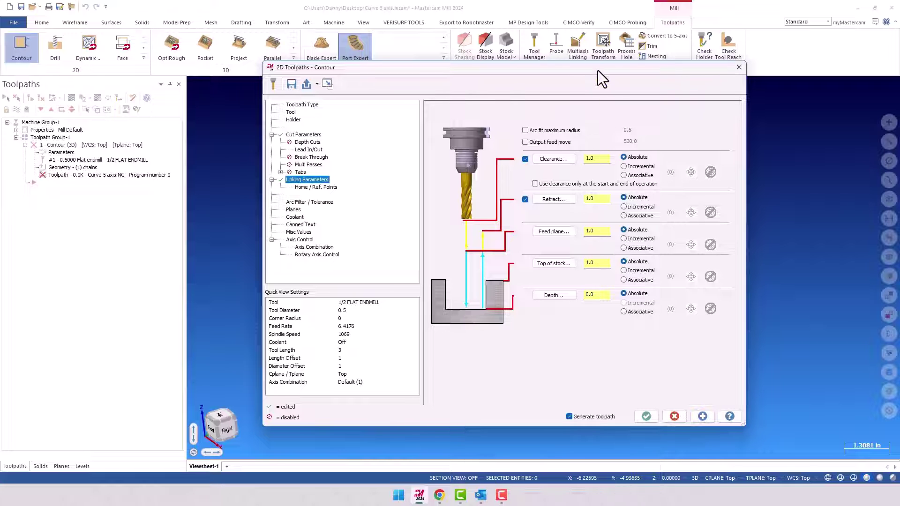
drag(597, 70, 295, 58)
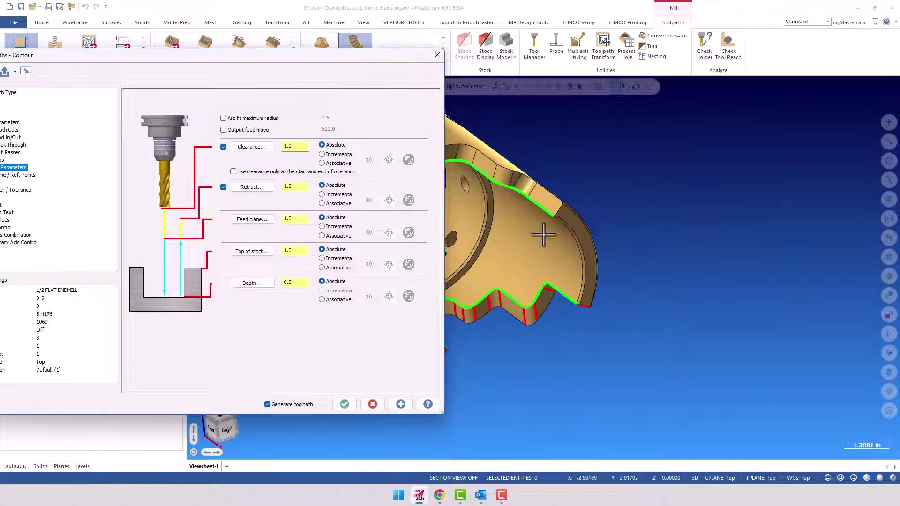
drag(388, 59, 624, 63)
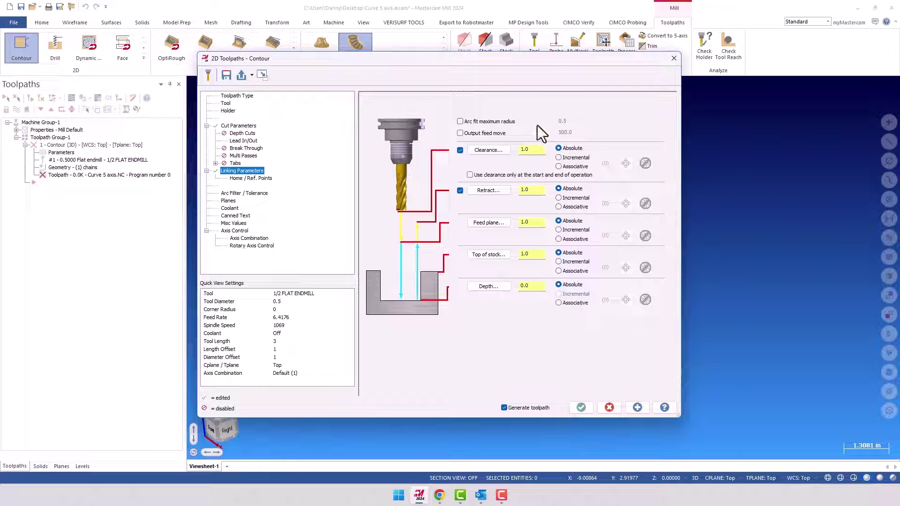
drag(503, 61, 546, 48)
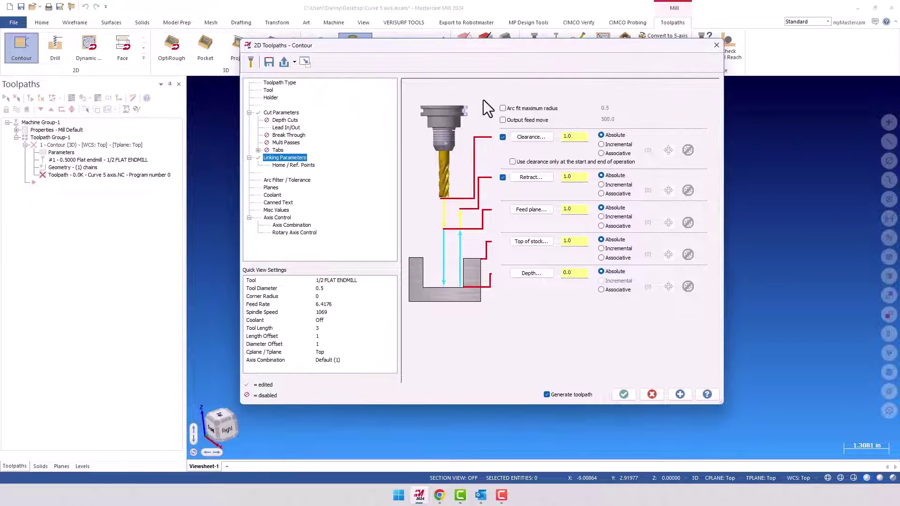
Set rotary axis control to Axis substitution and take the 5.0 rotary diameter from the arc at the part's open end
click(282, 233)
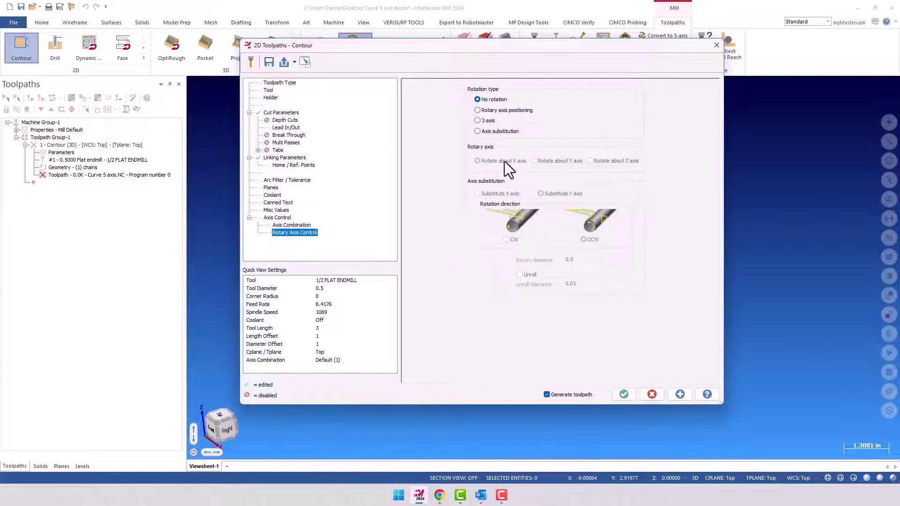
click(478, 131)
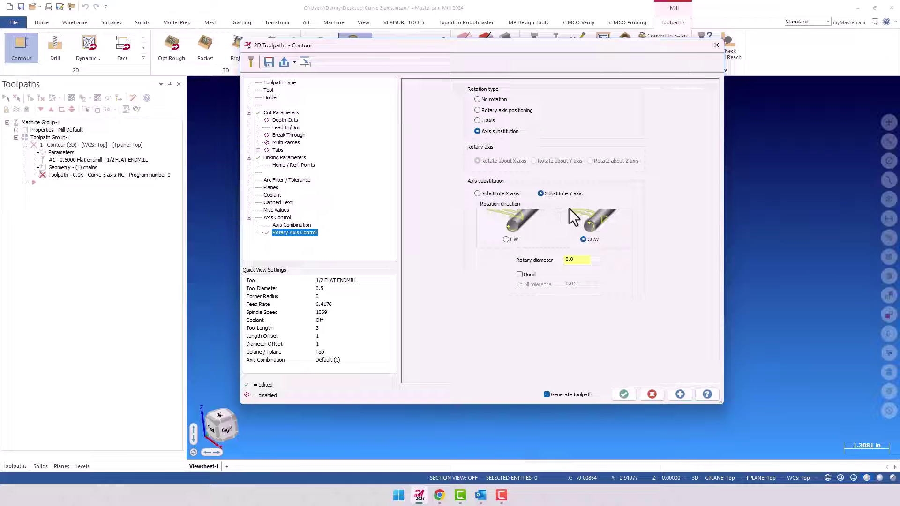
right_click(578, 259)
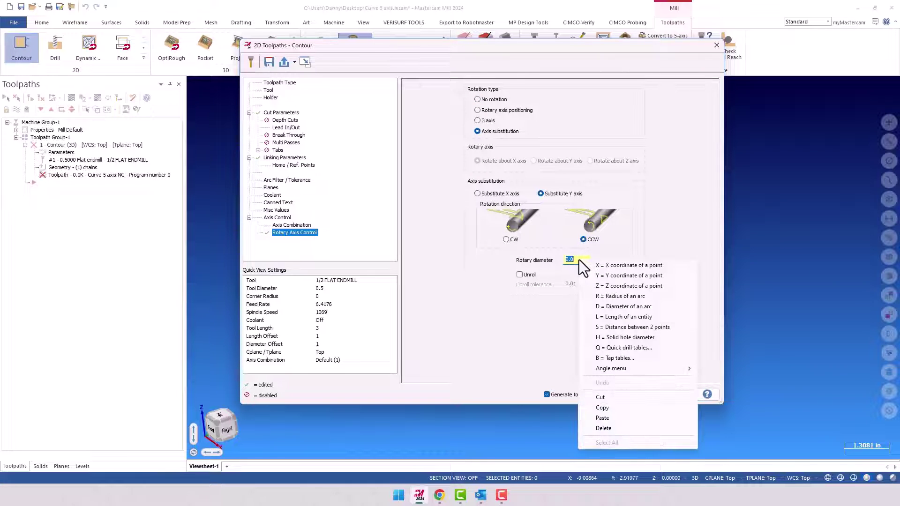
click(613, 306)
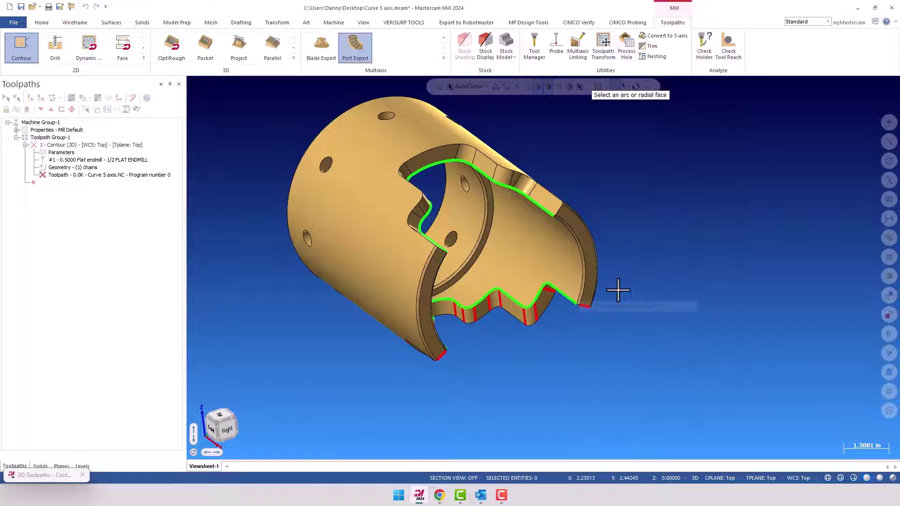
scroll(579, 274, up, 2)
click(581, 269)
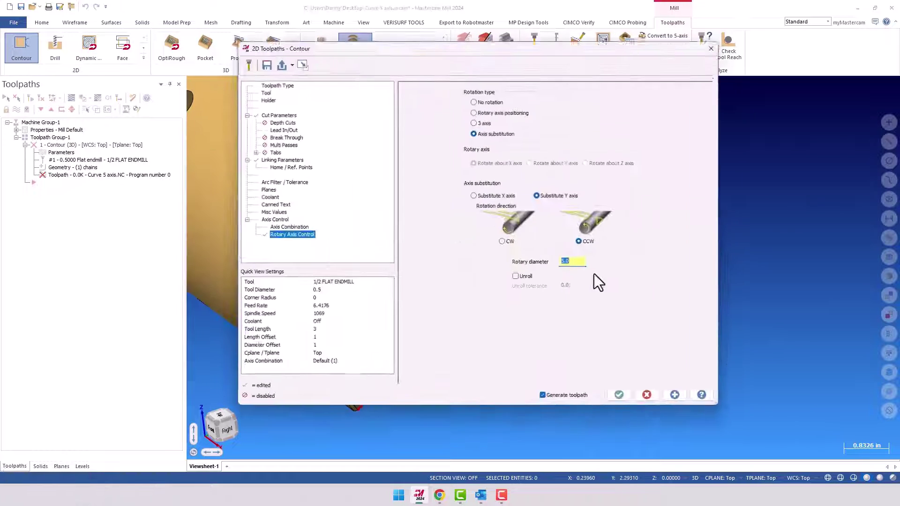
Enable Unroll for the axis substitution and generate the contour toolpath
click(520, 275)
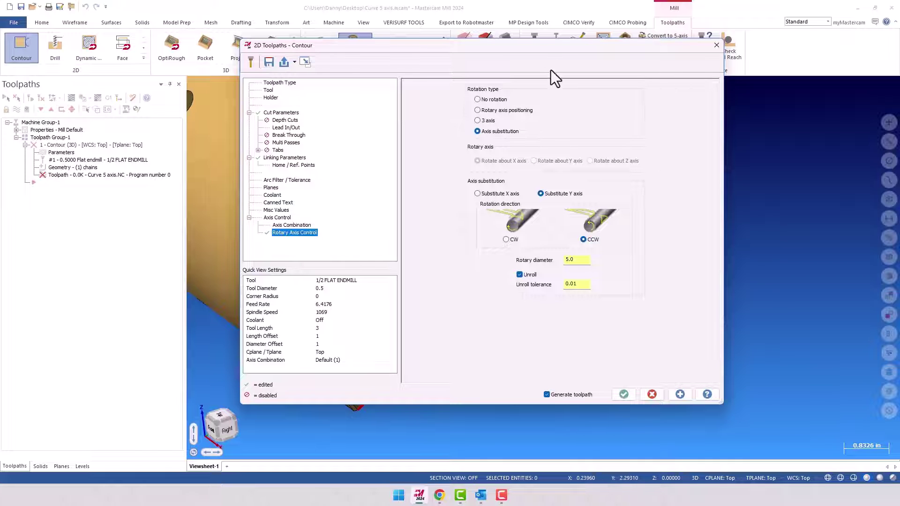
drag(545, 51, 511, 86)
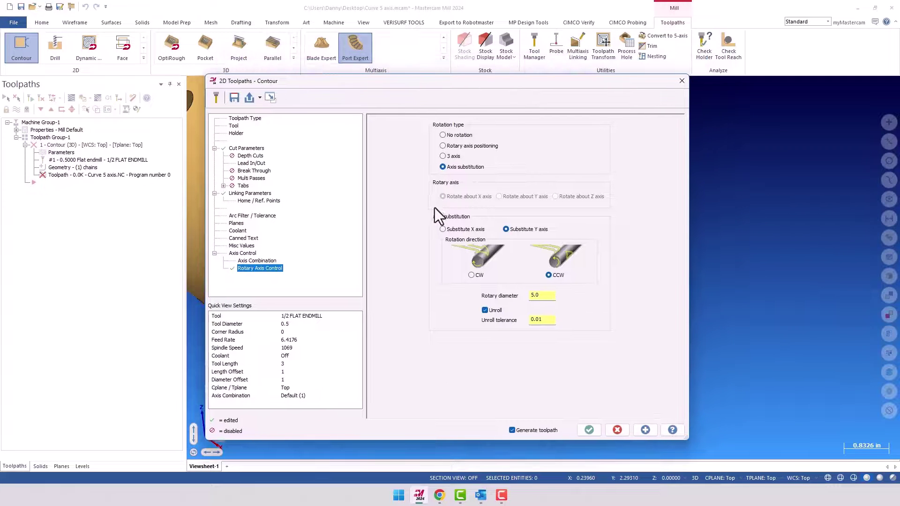
click(589, 430)
middle_drag(561, 388, 383, 306)
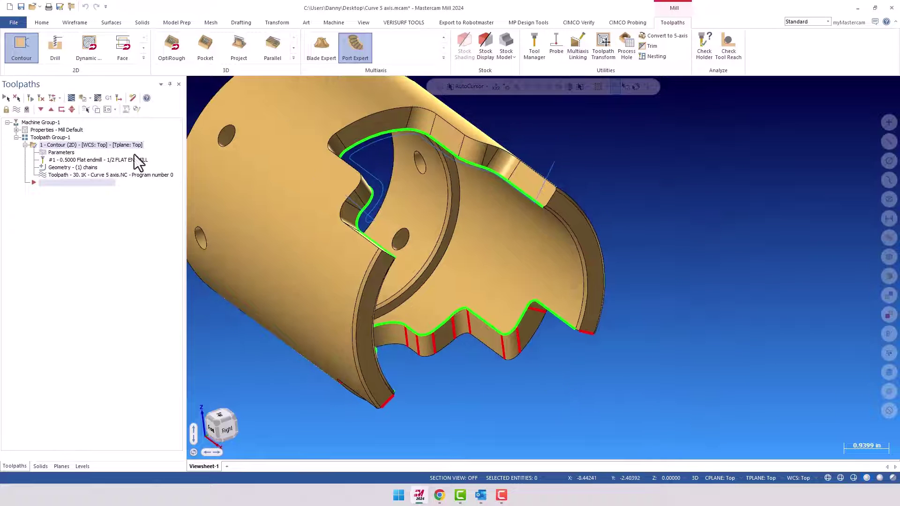
Backplot the contour toolpath to check the tool's motion around the cutout
click(73, 98)
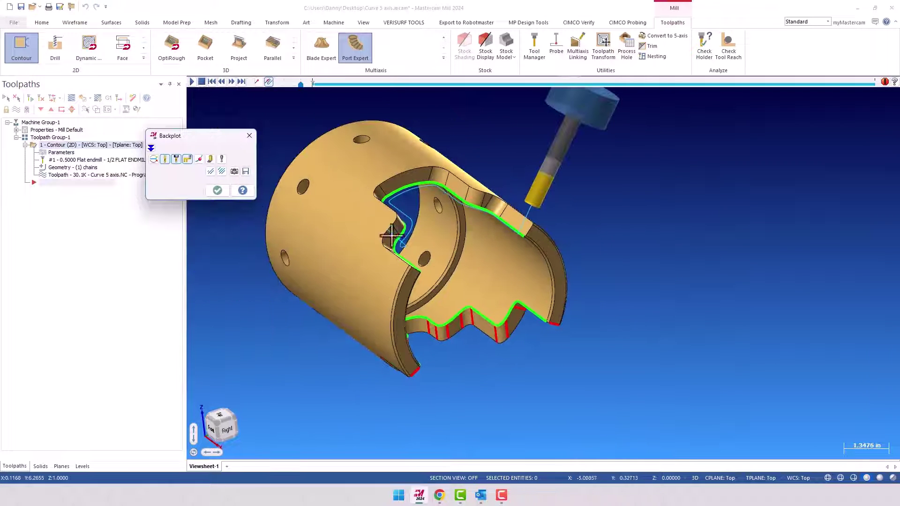
click(192, 81)
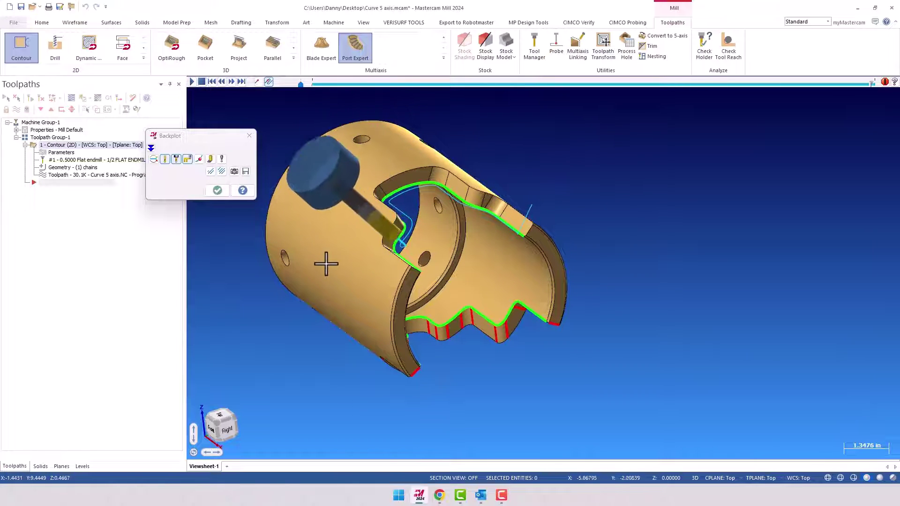
click(225, 194)
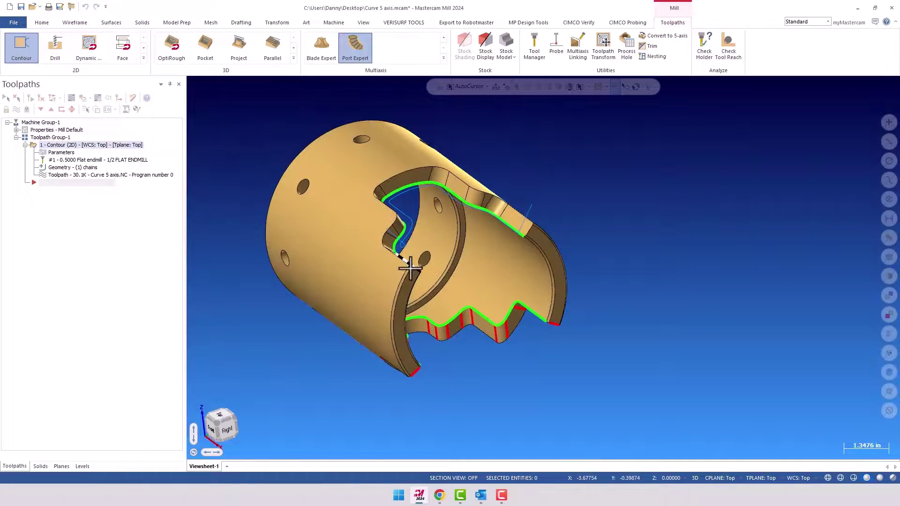
Select all the wireframe entities of the part and isolate them by hiding the solid
mouse_move(406, 257)
middle_down()
mouse_move(345, 264)
mouse_move(384, 280)
mouse_move(467, 240)
middle_up()
scroll(422, 235, up, 3)
scroll(406, 292, down, 3)
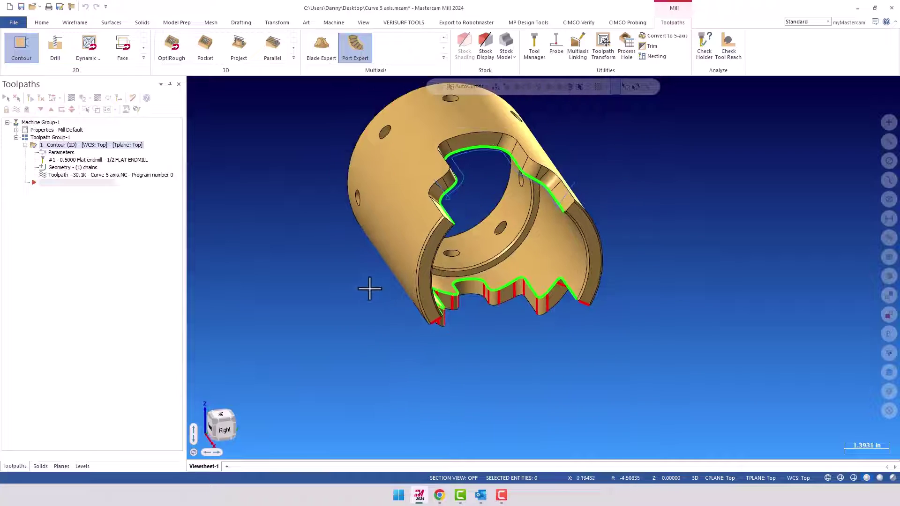
mouse_move(366, 305)
middle_down()
mouse_move(389, 307)
mouse_move(384, 316)
middle_up()
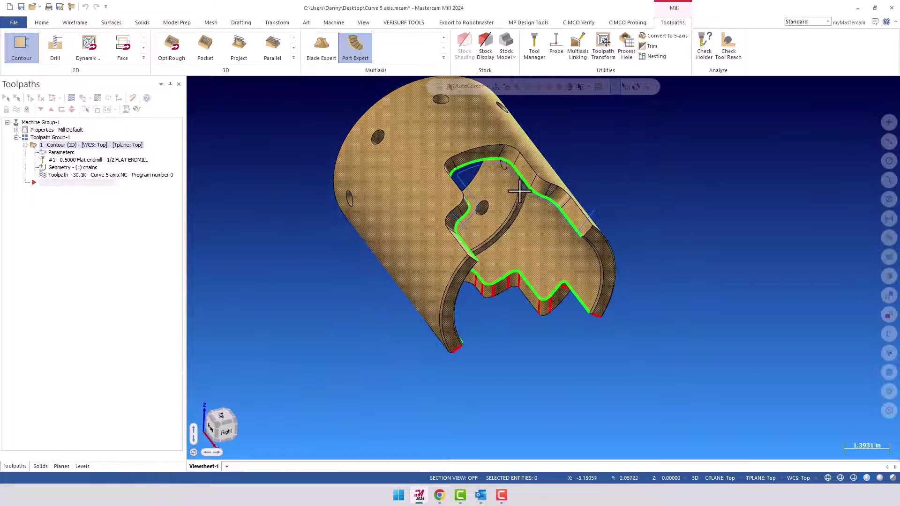
scroll(519, 190, up, 1)
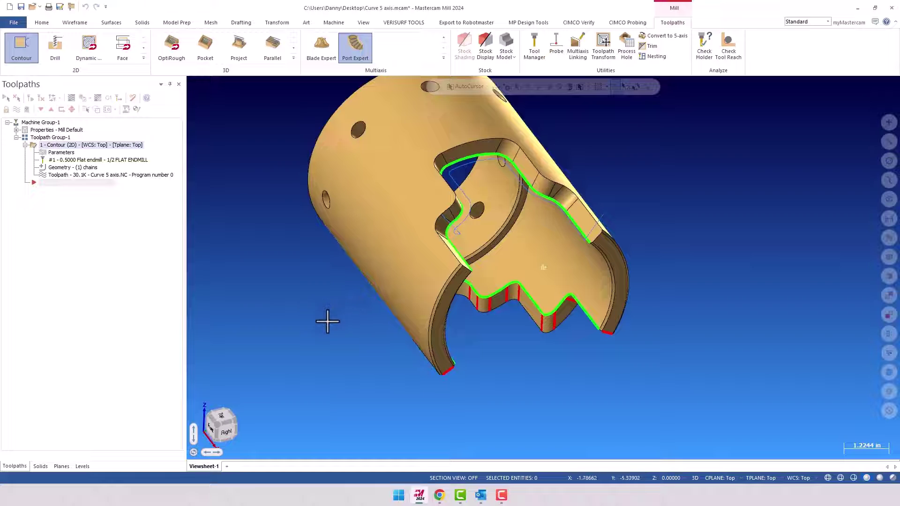
mouse_move(328, 320)
middle_down()
mouse_move(470, 314)
mouse_move(587, 192)
mouse_move(486, 266)
mouse_move(442, 220)
mouse_move(425, 258)
mouse_move(703, 201)
mouse_move(693, 214)
mouse_move(702, 222)
middle_up()
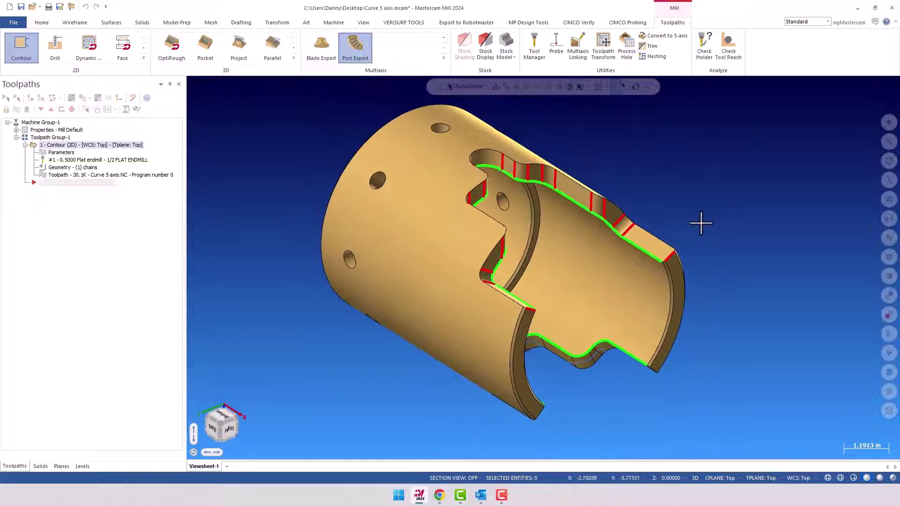
click(890, 142)
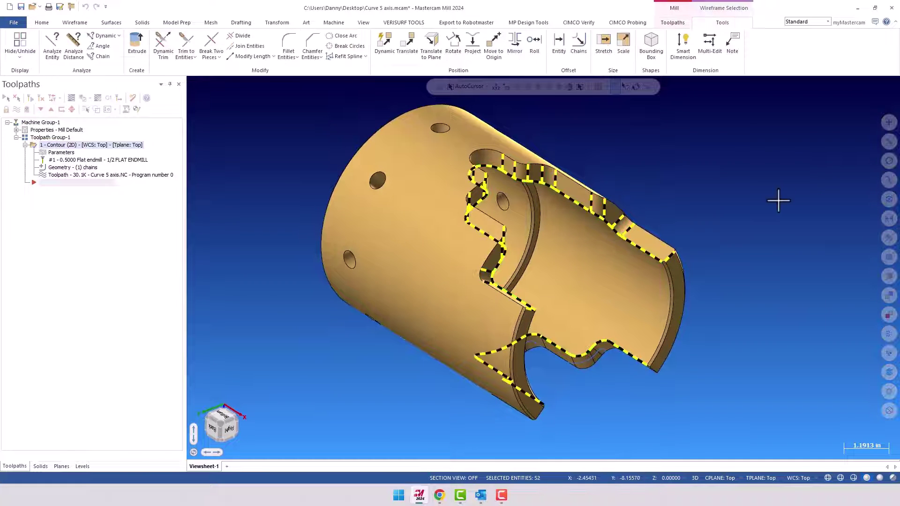
key(alt+e)
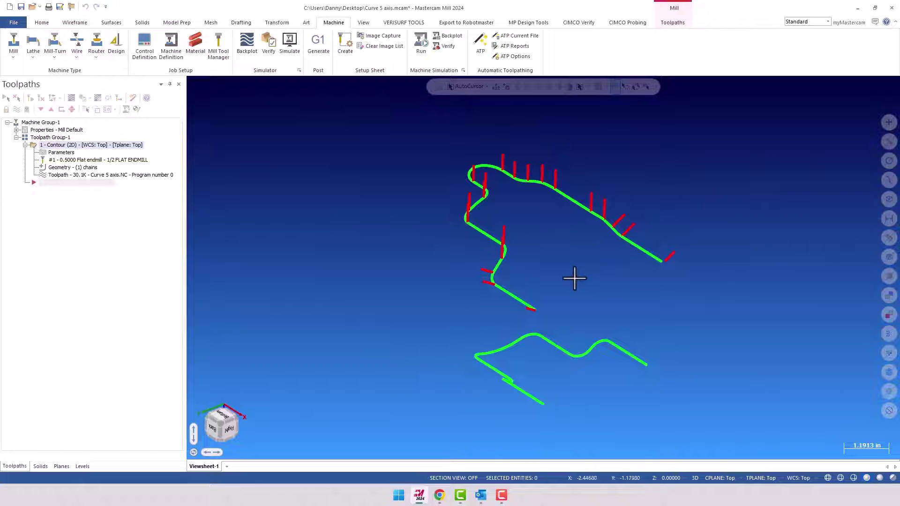
Create a multiaxis Curve toolpath and choose the 1/2 FLAT ENDMILL as its tool
scroll(574, 282, down, 1)
middle_drag(566, 283, 566, 269)
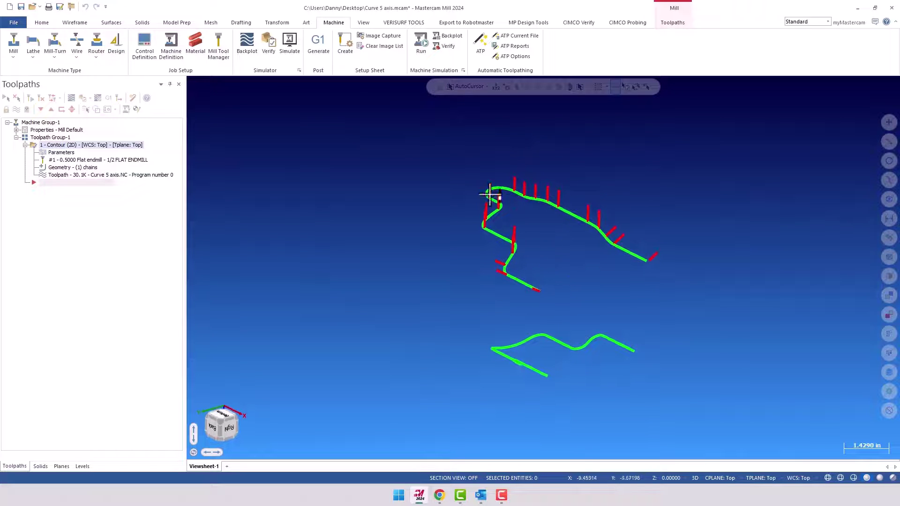
scroll(587, 280, up, 1)
scroll(588, 279, up, 1)
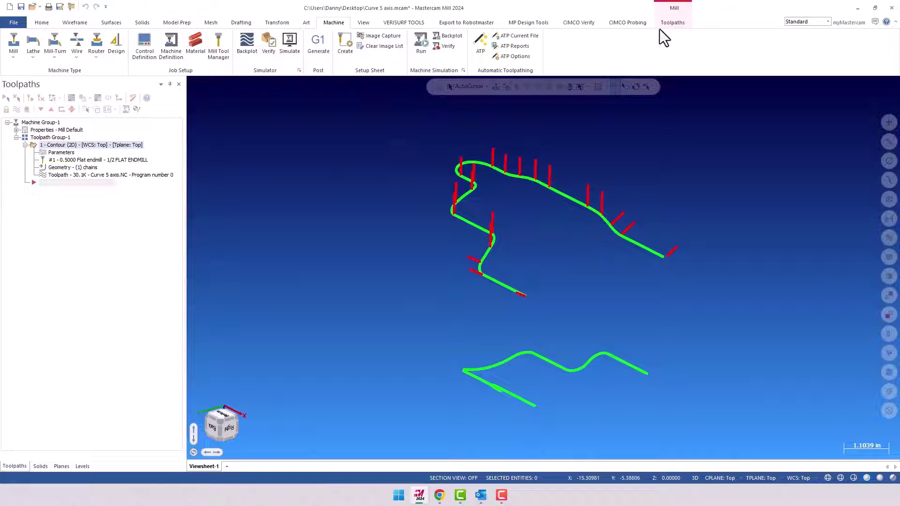
click(672, 22)
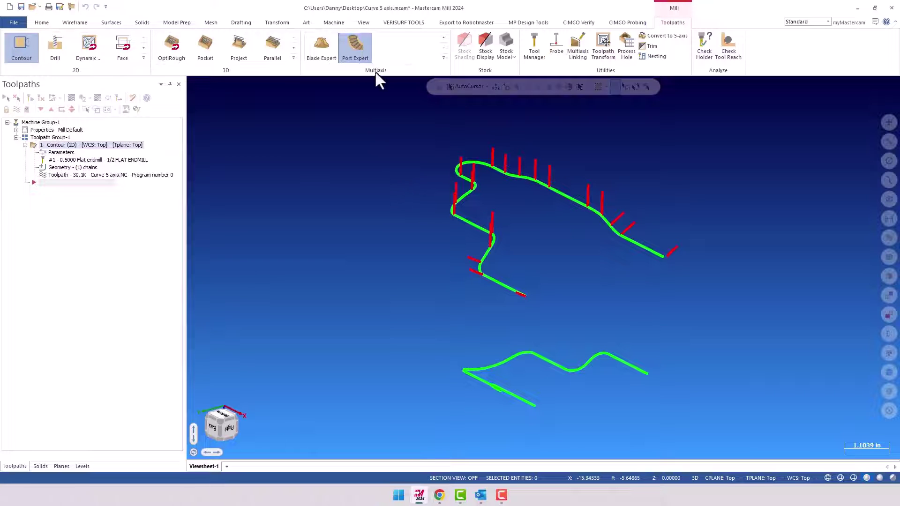
click(443, 58)
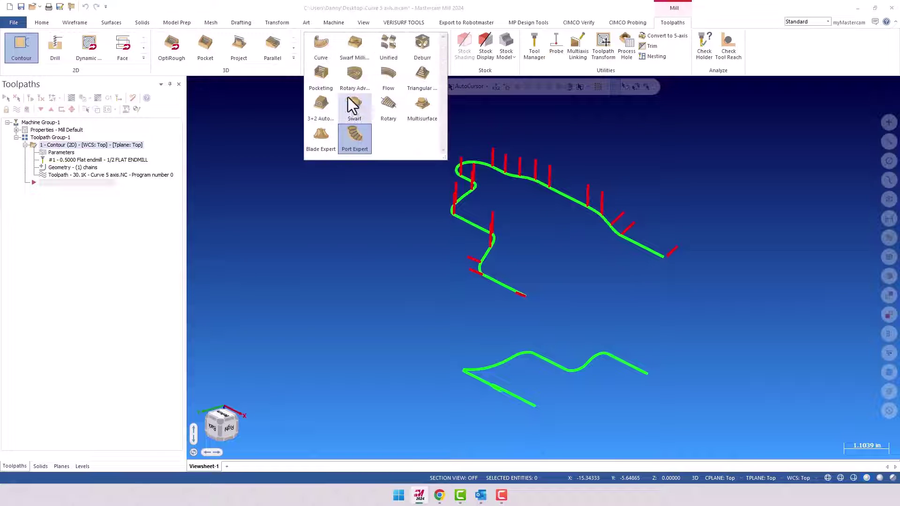
click(321, 51)
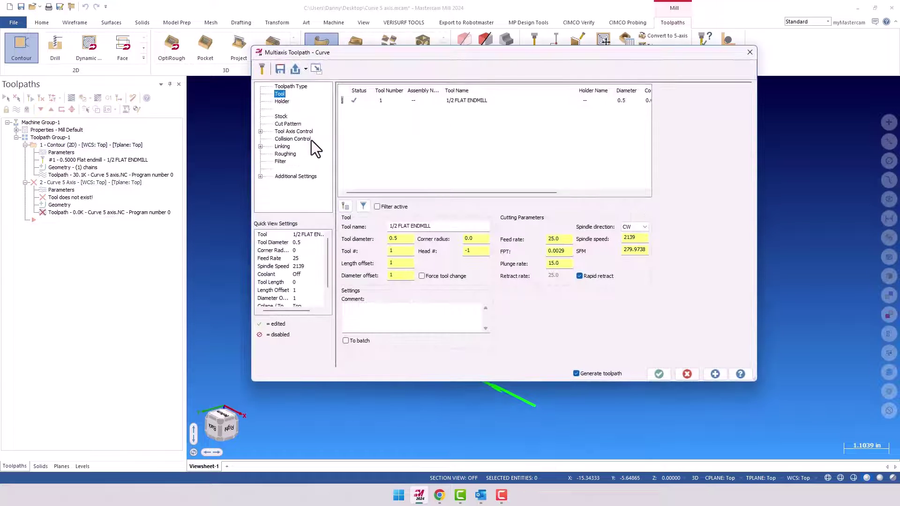
drag(426, 60, 362, 67)
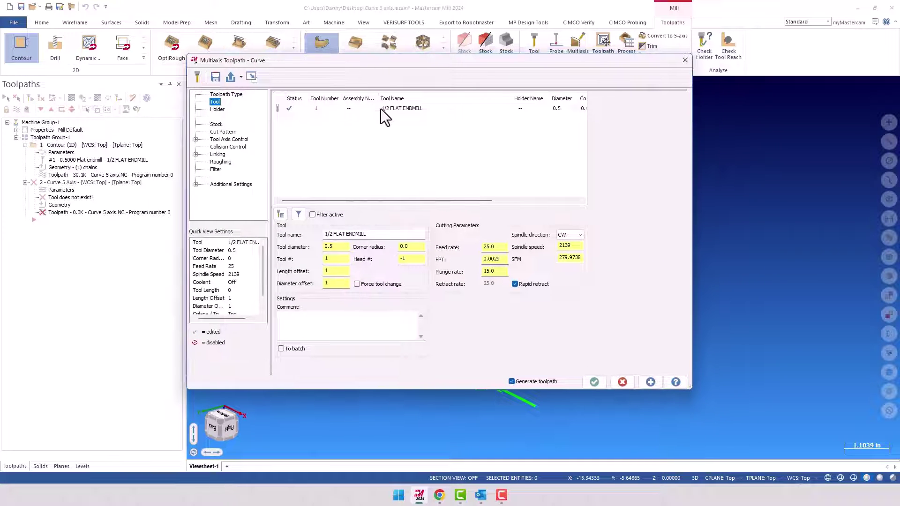
click(381, 108)
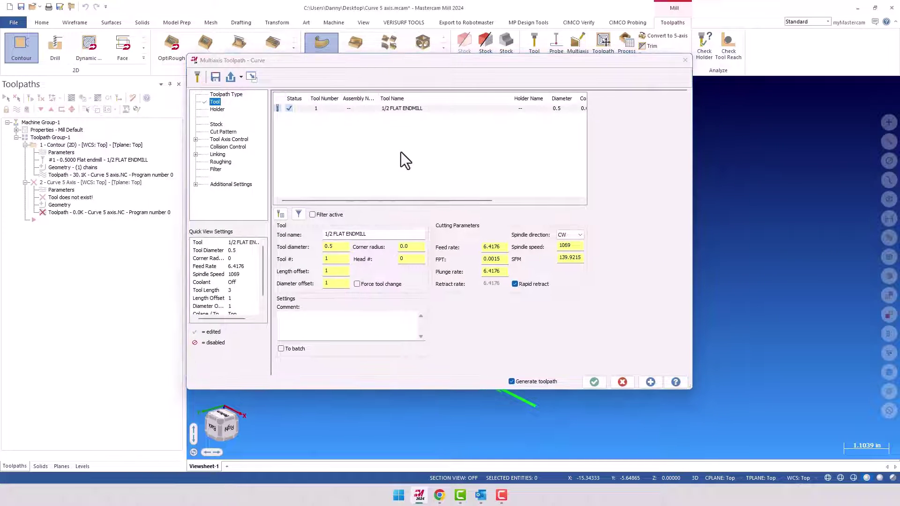
Review the holder and stock settings, and set the cut pattern's curve type to 3D Curves
click(218, 111)
click(216, 125)
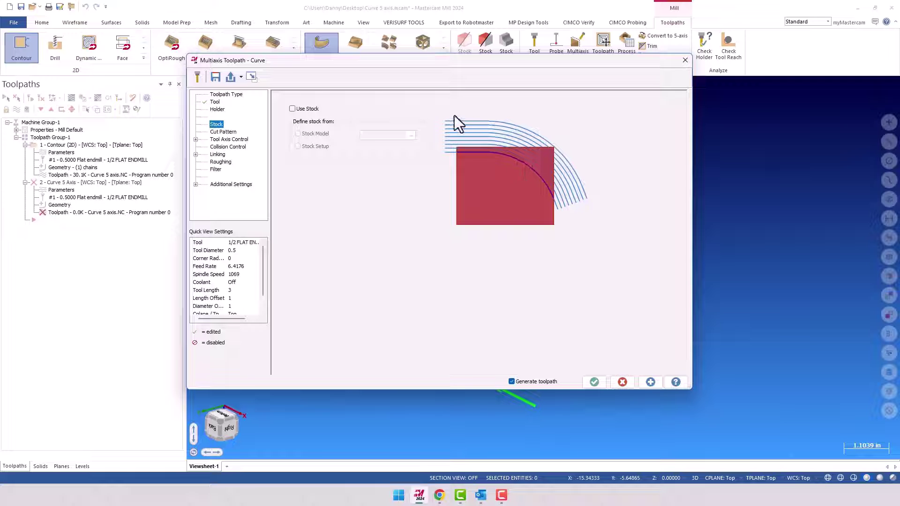
click(226, 133)
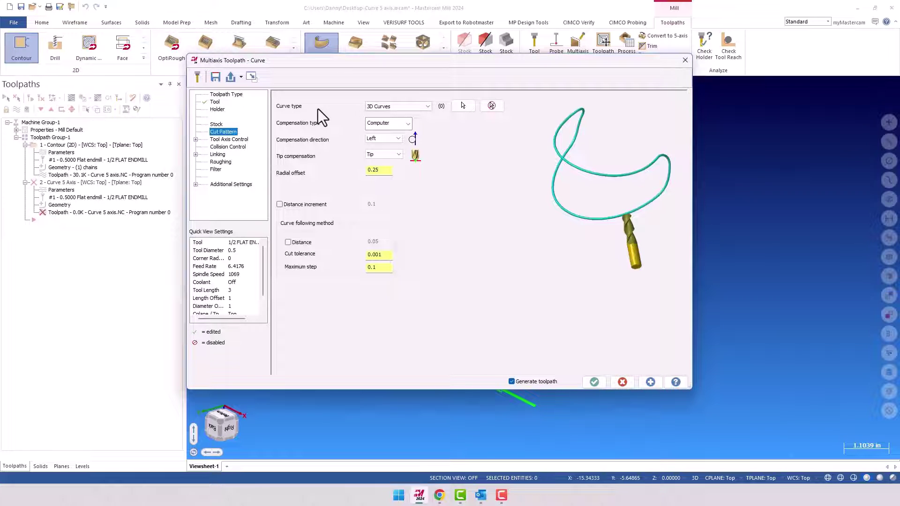
click(419, 108)
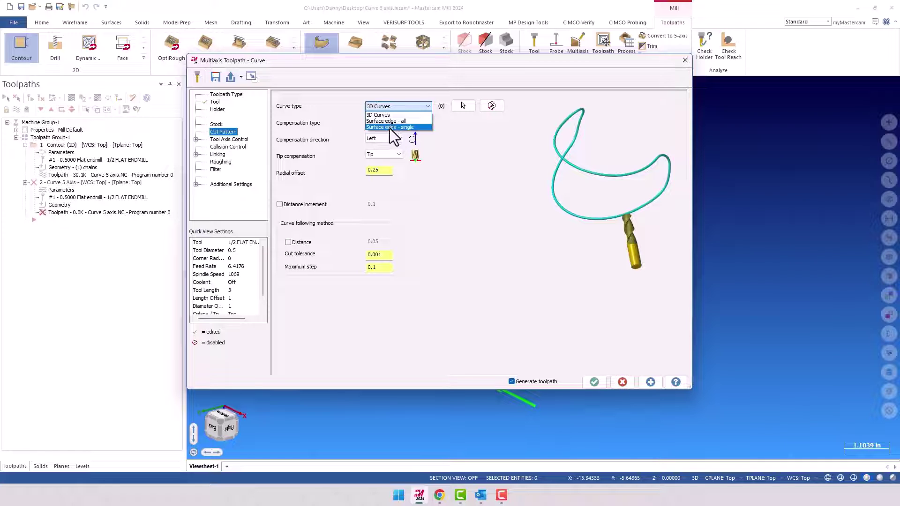
click(387, 115)
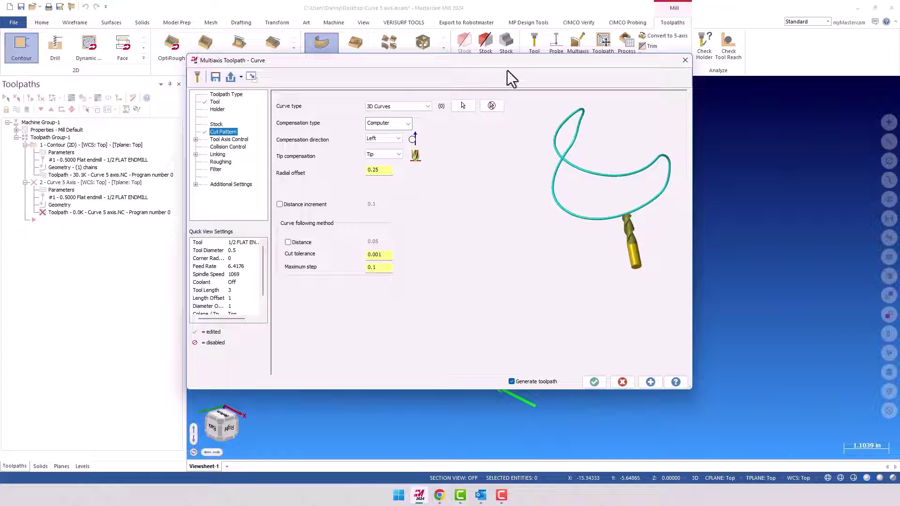
Start selecting the drive curve and apply a chaining color mask that allows only green color 10, excluding colors 12 and 53
drag(512, 58, 291, 151)
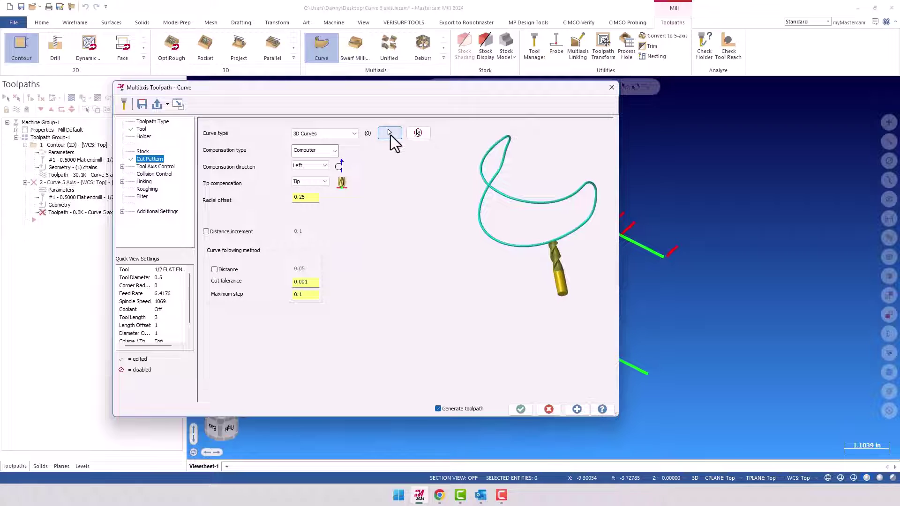
click(388, 131)
drag(145, 80, 381, 98)
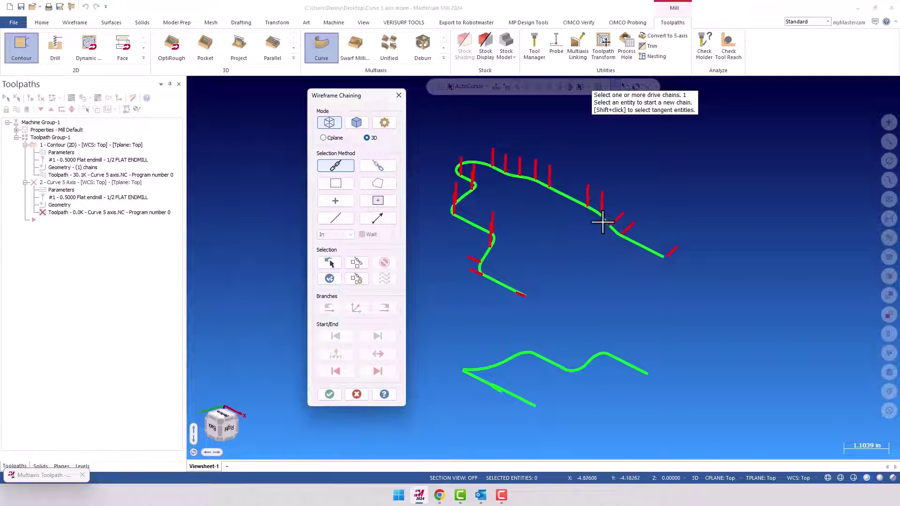
click(390, 115)
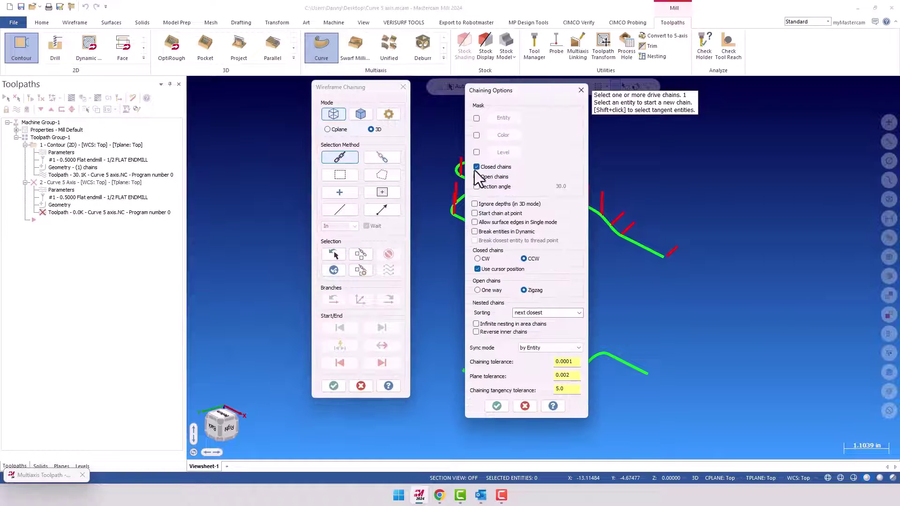
click(476, 135)
click(491, 136)
drag(80, 99, 268, 123)
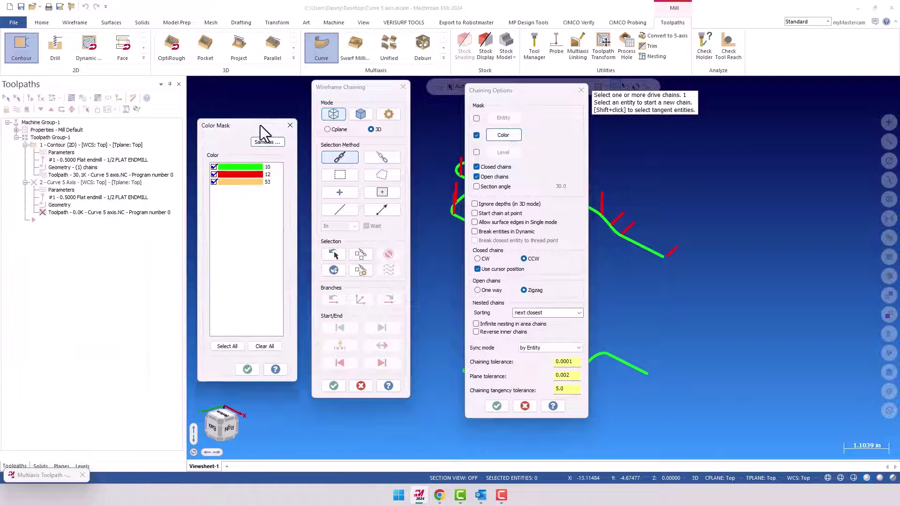
click(209, 171)
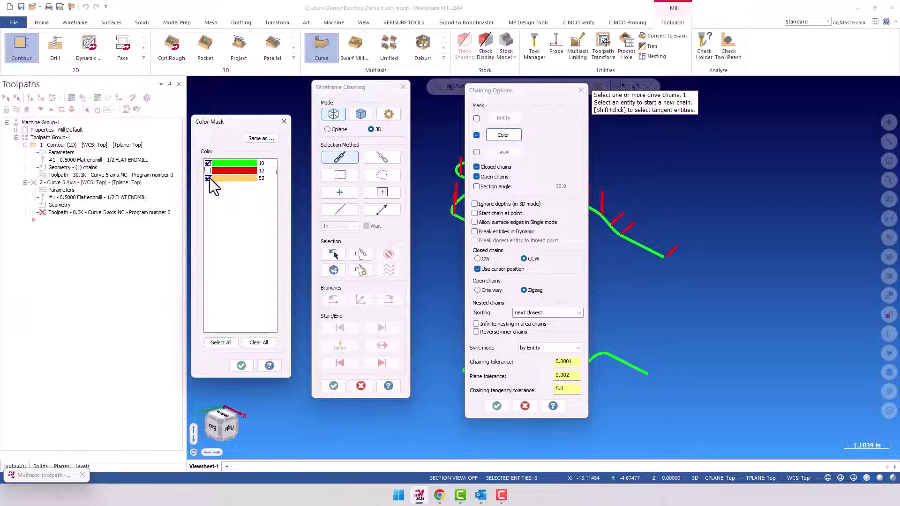
click(209, 178)
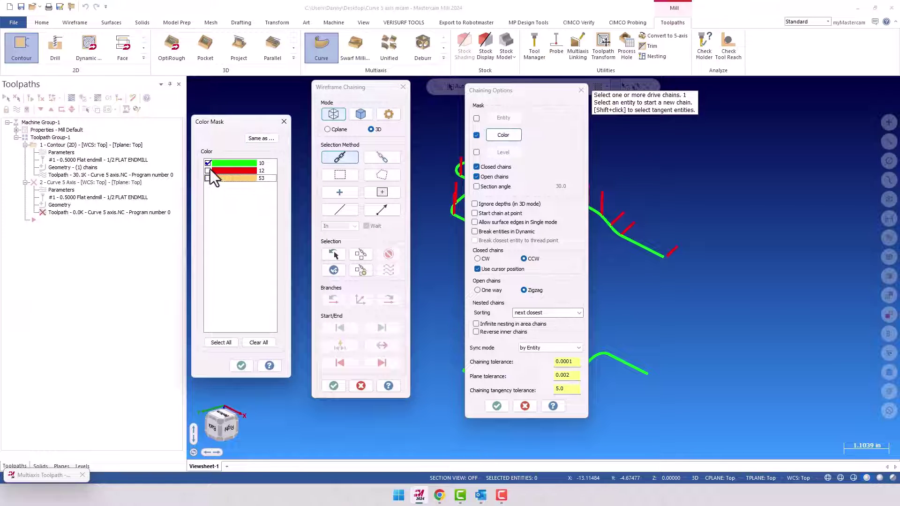
click(241, 366)
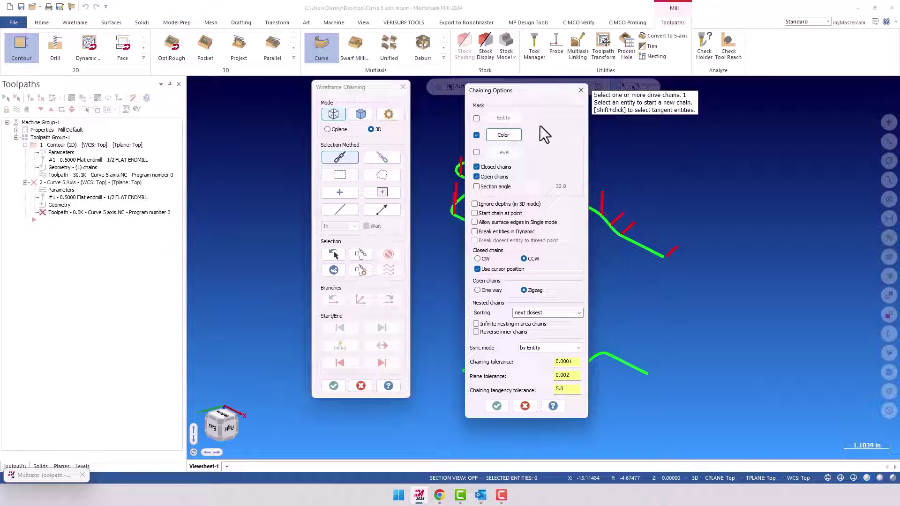
click(499, 403)
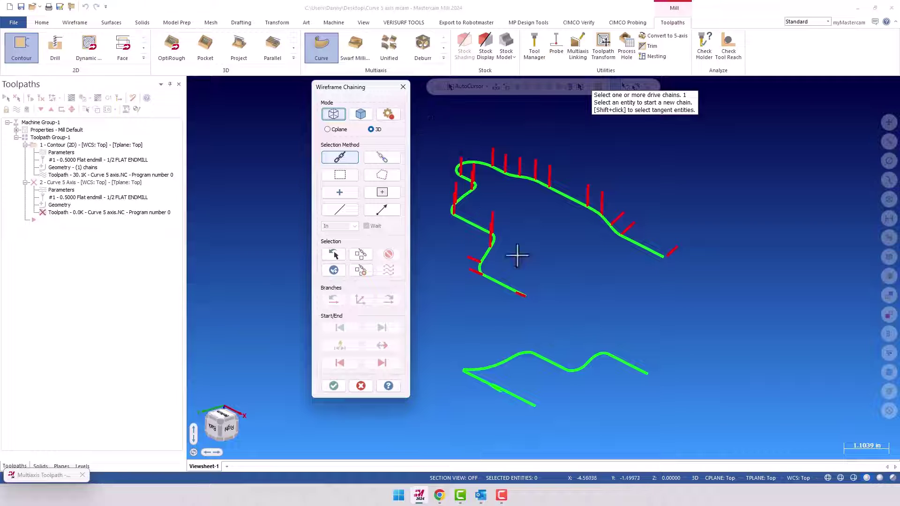
Chain the upper green cutout edge from its open end as the drive curve and review the radial offset
click(653, 254)
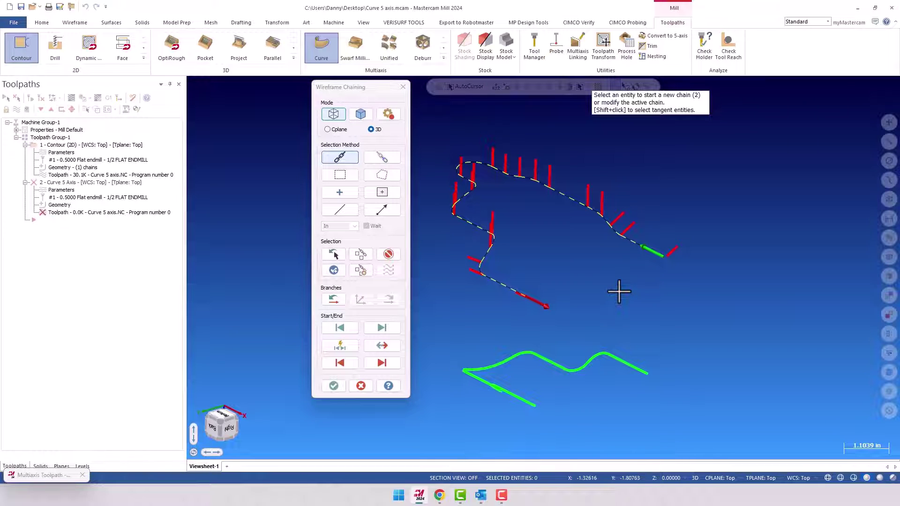
click(332, 386)
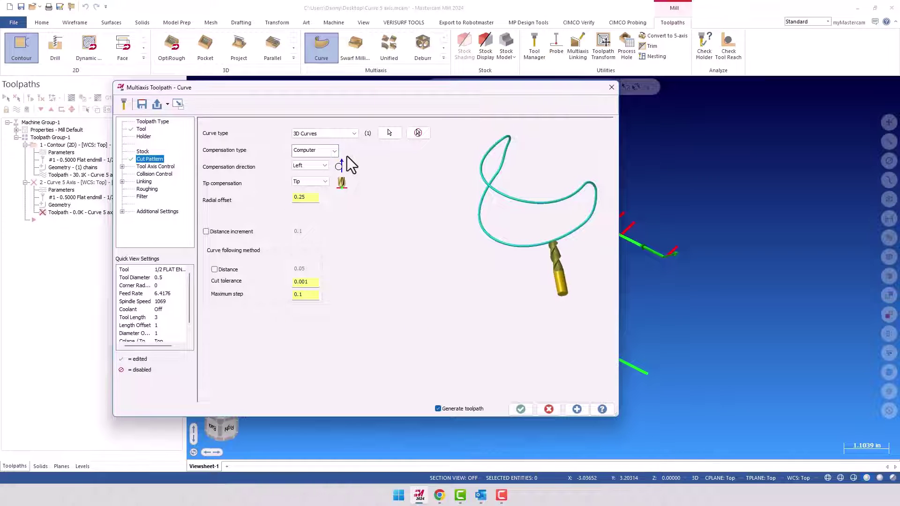
click(311, 199)
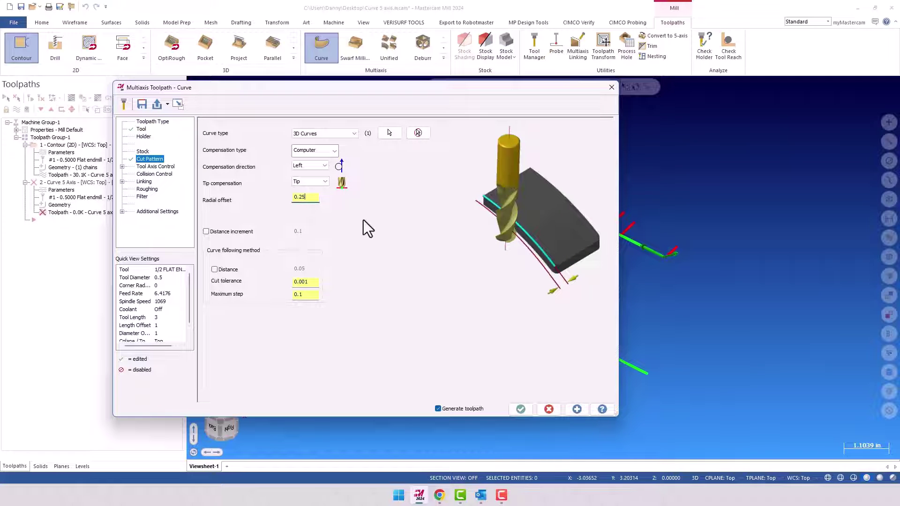
Start selecting the tool axis control lines and pick the red lines along the first straight and wavy stretch of the upper green edge
click(165, 167)
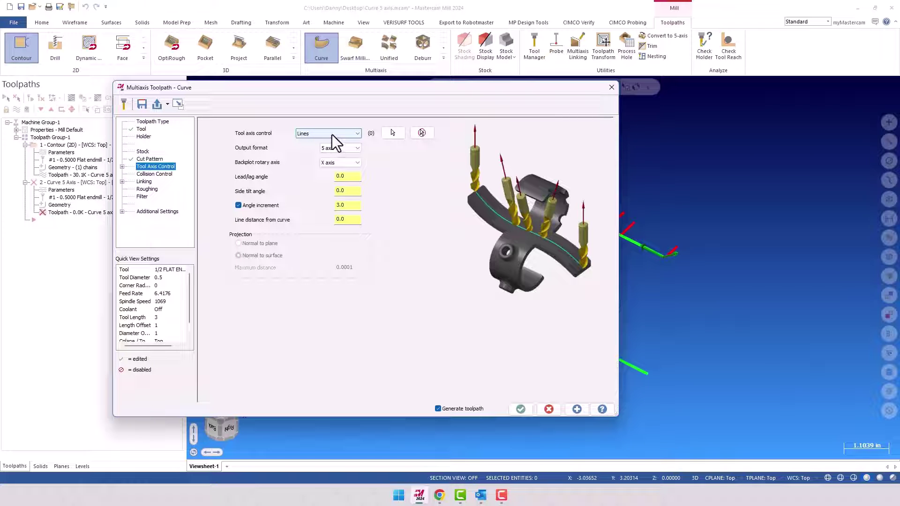
click(392, 133)
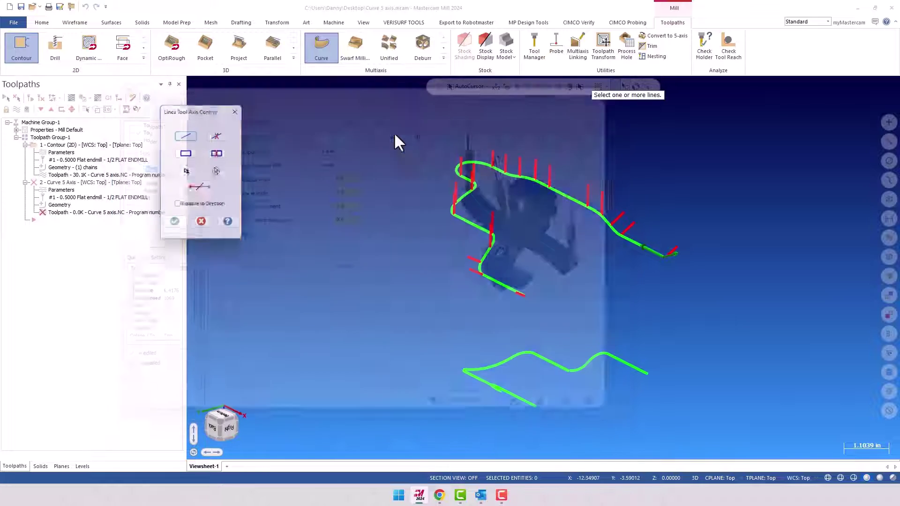
scroll(654, 265, up, 2)
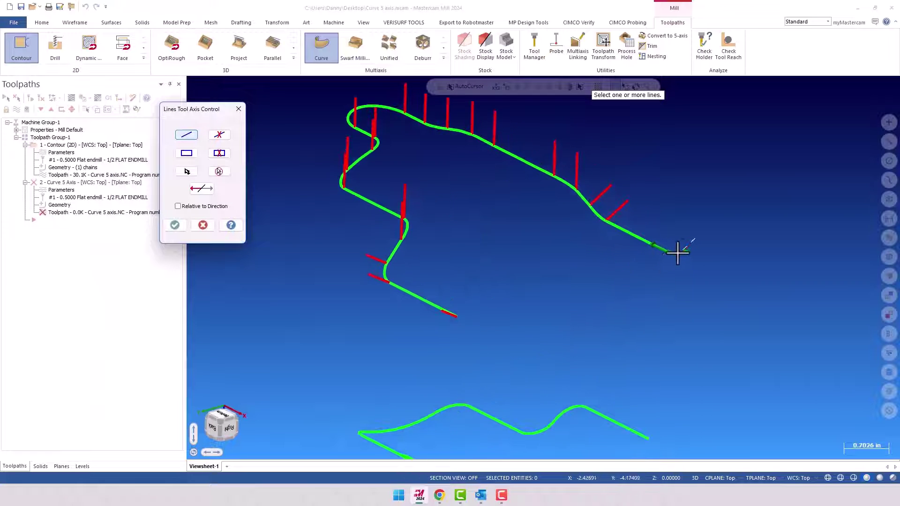
click(685, 249)
click(615, 216)
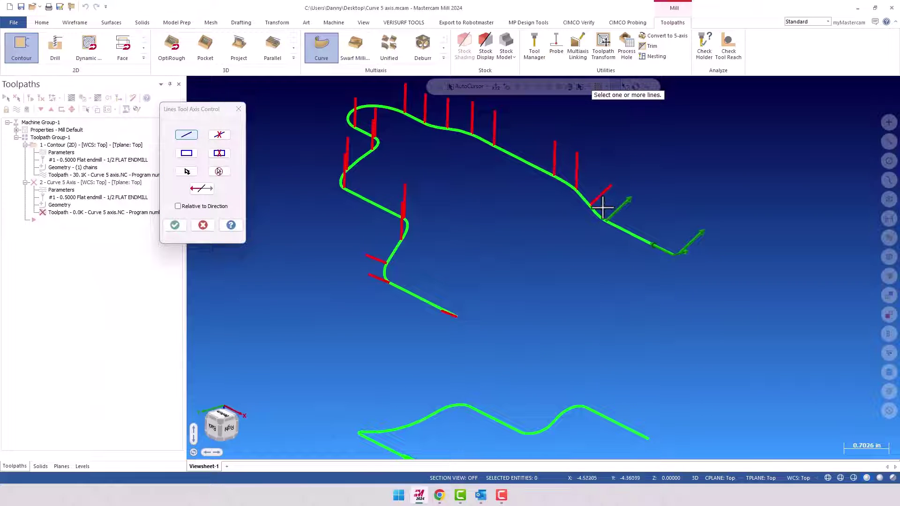
click(599, 199)
click(576, 178)
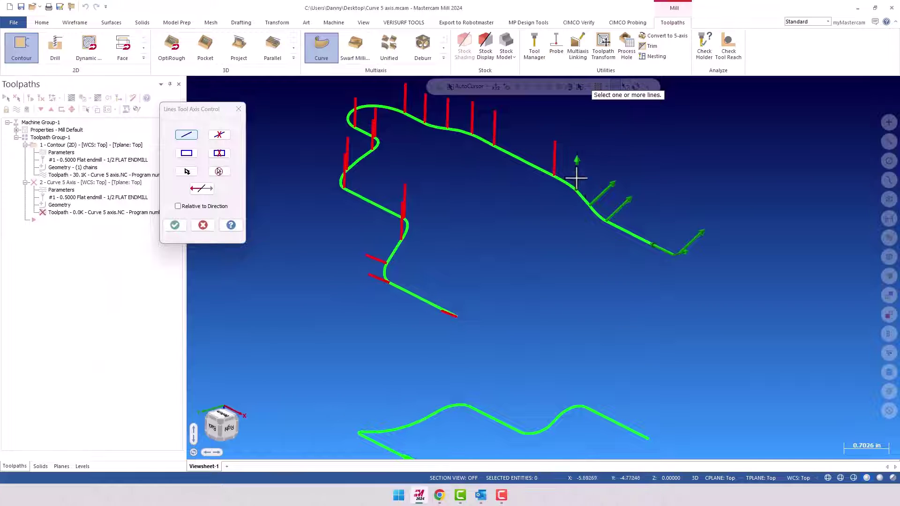
click(556, 166)
click(494, 137)
click(474, 132)
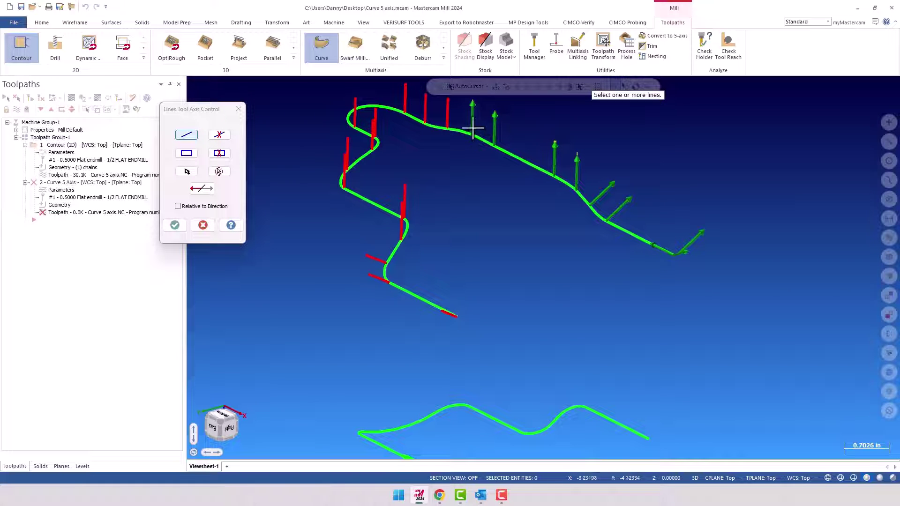
click(449, 127)
click(428, 122)
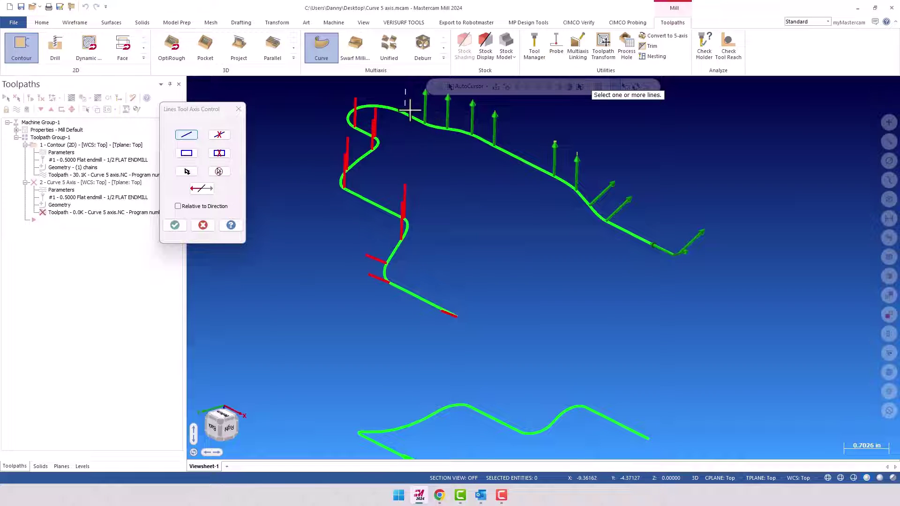
Add the red vector lines around the inner bend and along the stepped side of the upper cutout edge
middle_drag(492, 225, 359, 211)
scroll(544, 190, up, 2)
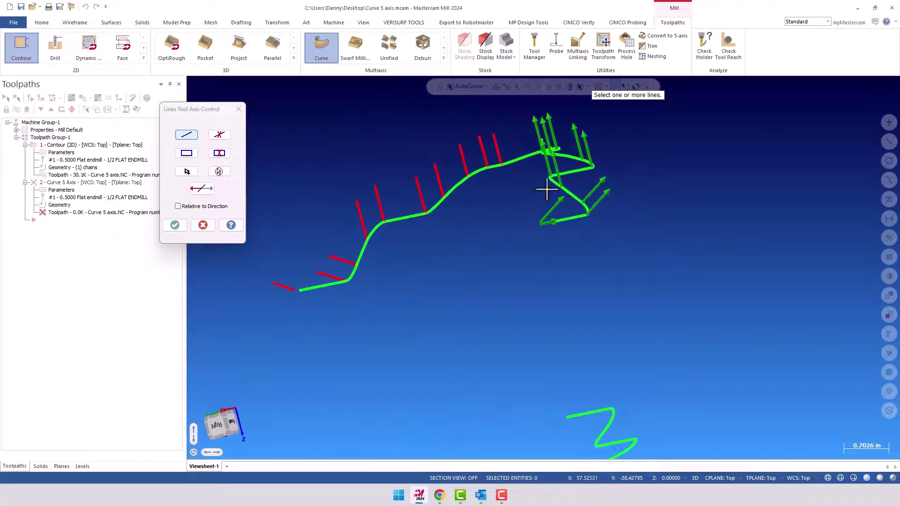
click(485, 145)
click(466, 149)
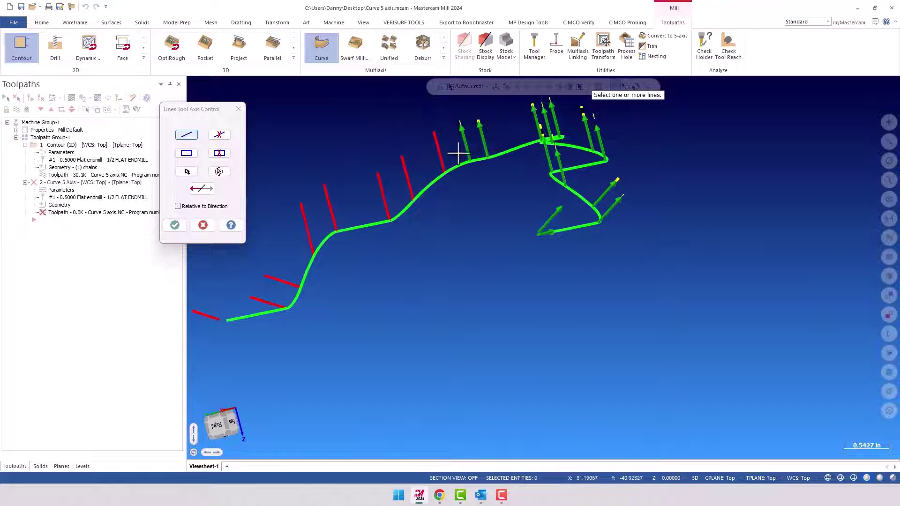
click(438, 158)
click(411, 188)
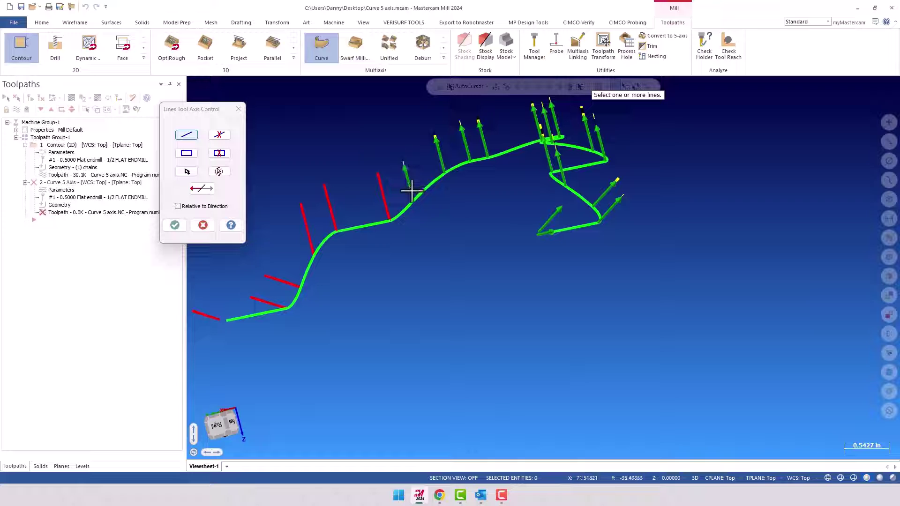
click(385, 202)
click(330, 208)
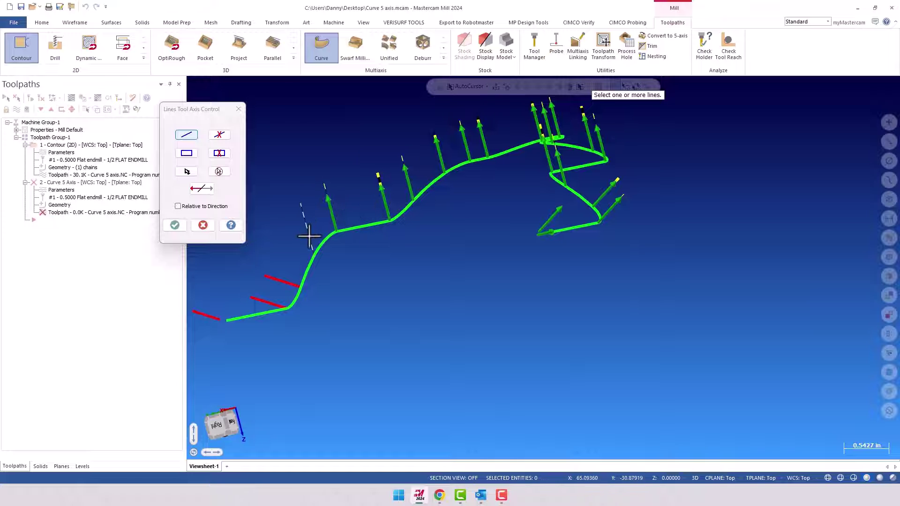
click(307, 235)
Add the last three axis lines near the far open end, check all line directions and accept the selection
scroll(422, 298, down, 2)
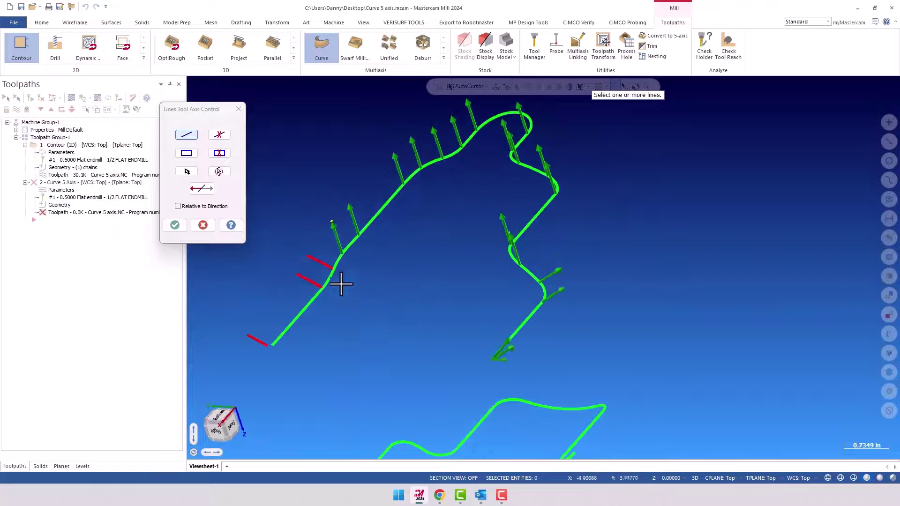
click(324, 265)
click(311, 278)
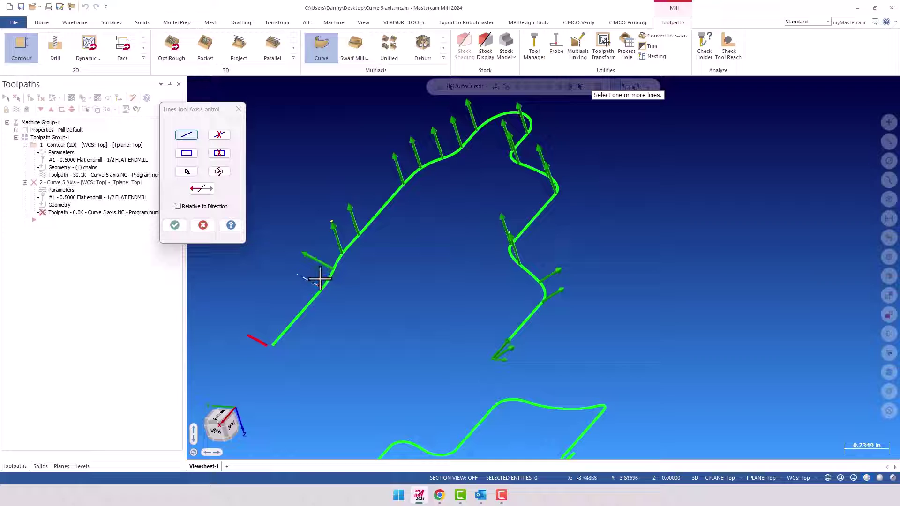
click(260, 343)
scroll(271, 353, up, 2)
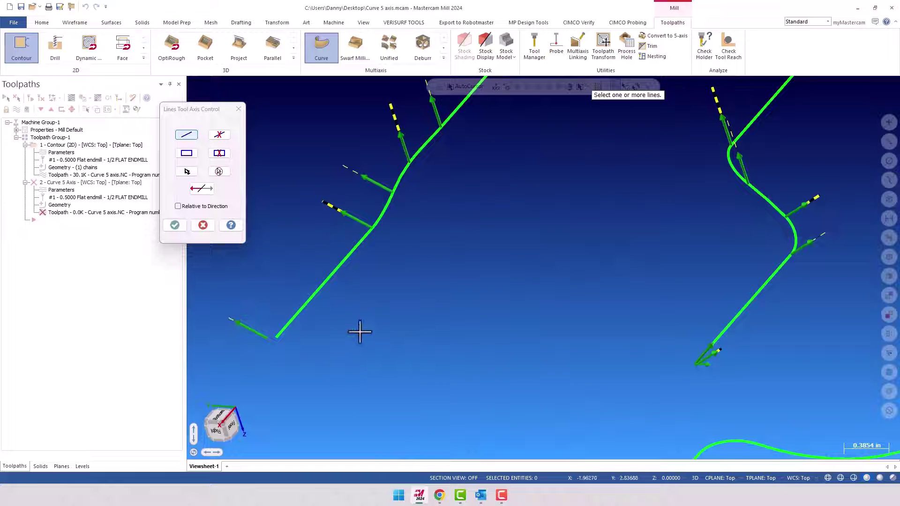
scroll(360, 333, down, 3)
middle_drag(370, 344, 547, 350)
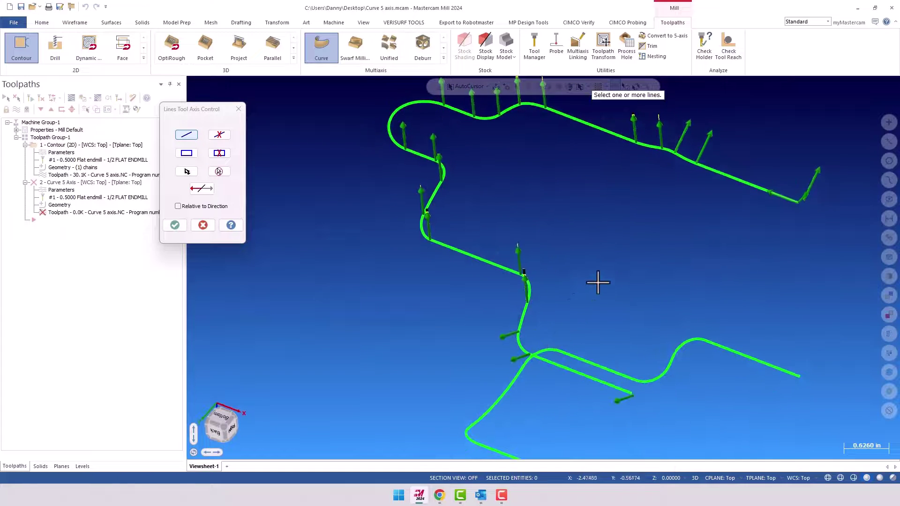
scroll(591, 290, down, 2)
middle_drag(629, 283, 564, 227)
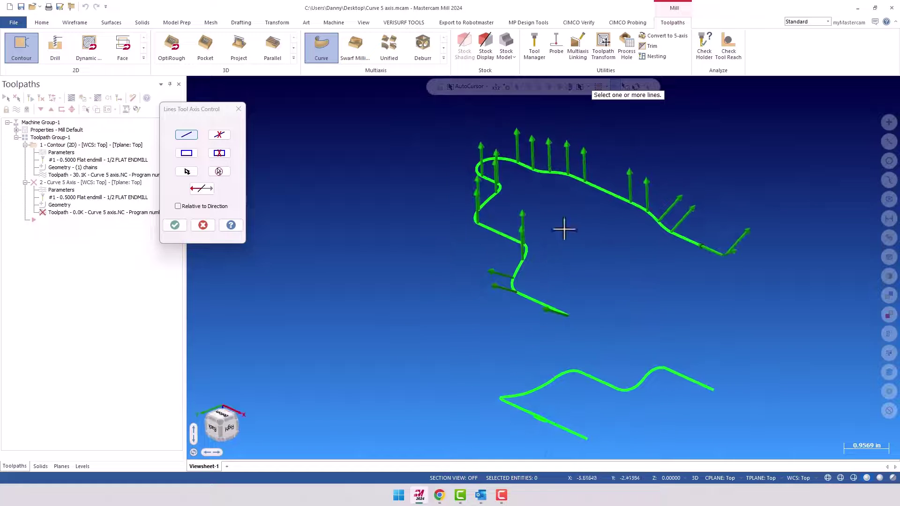
click(175, 225)
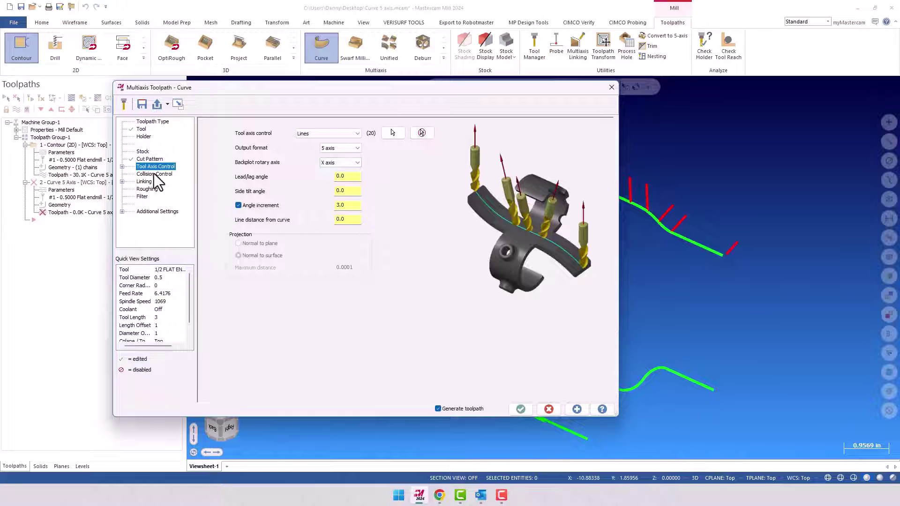
Set the linking clearance, retract and feed plane values to 1.0 each
click(145, 182)
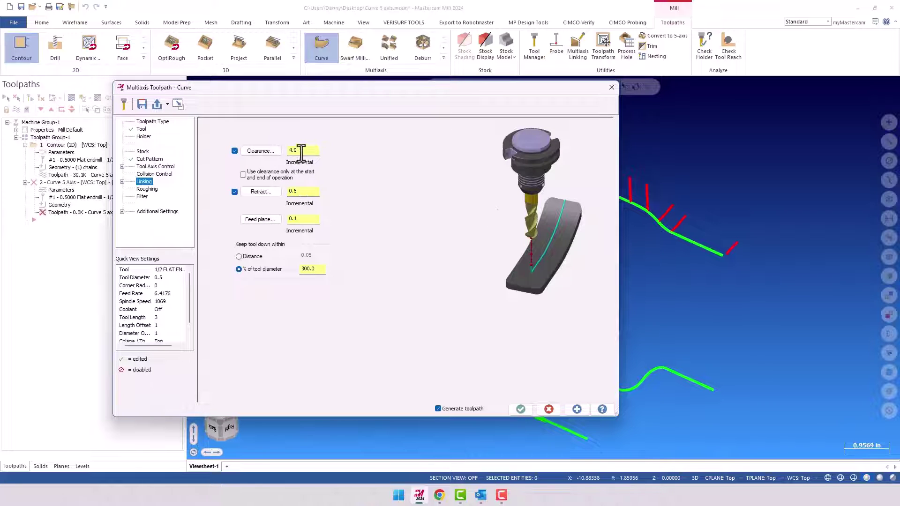
double_click(301, 151)
drag(304, 192, 278, 192)
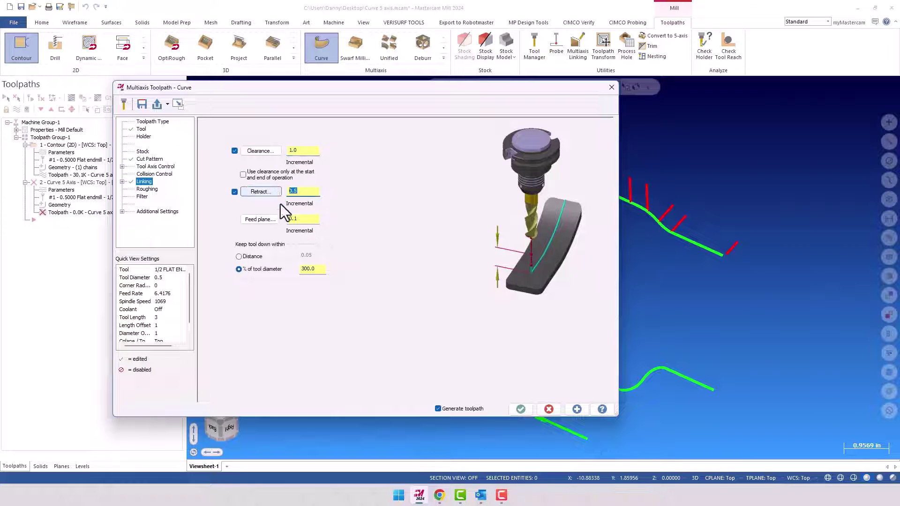
text(1)
drag(303, 219, 278, 221)
text(1)
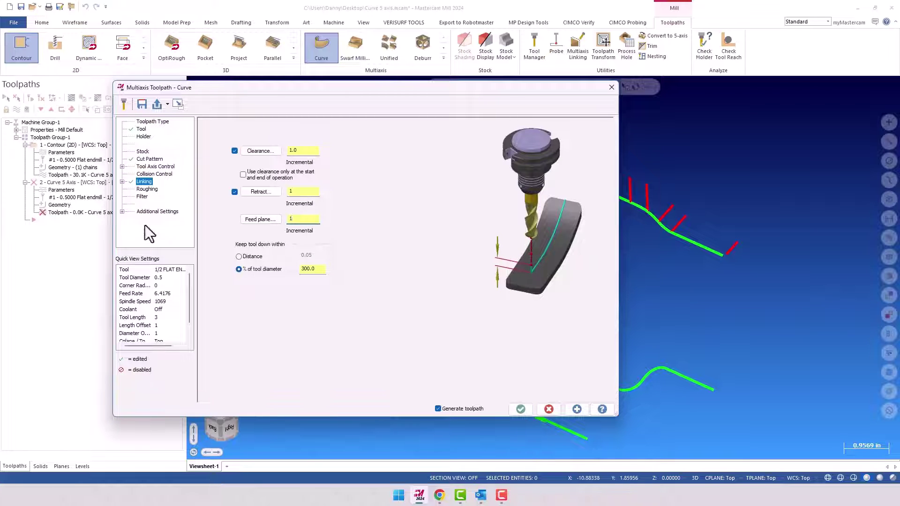
Review the additional settings pages and accept the Curve parameters to generate the 5-axis toolpath
click(123, 212)
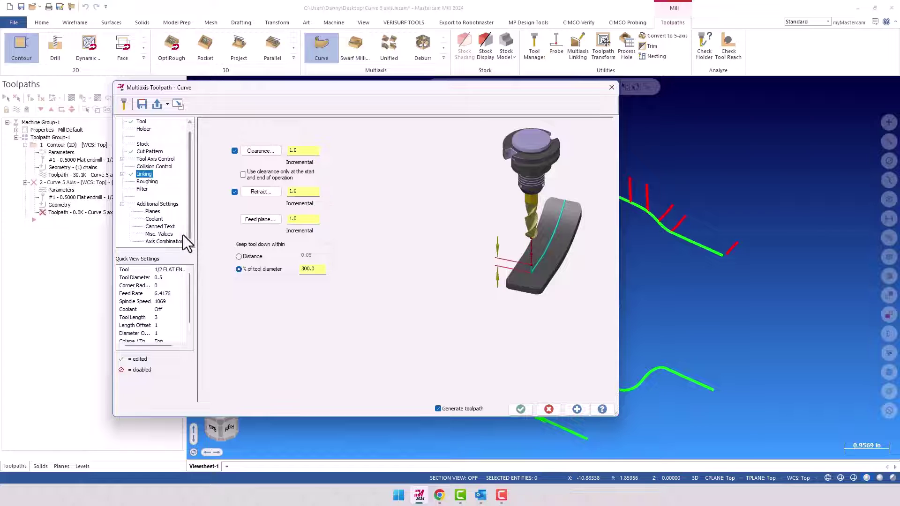
drag(456, 89, 421, 83)
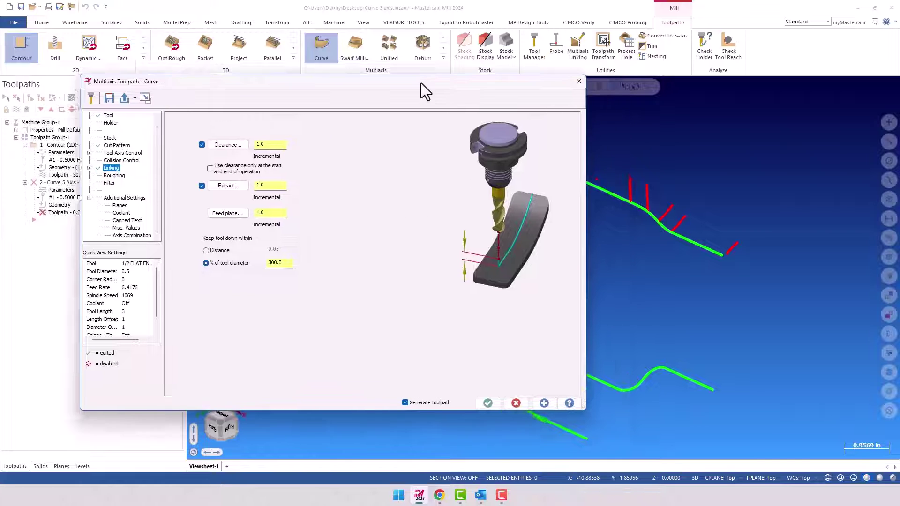
click(484, 403)
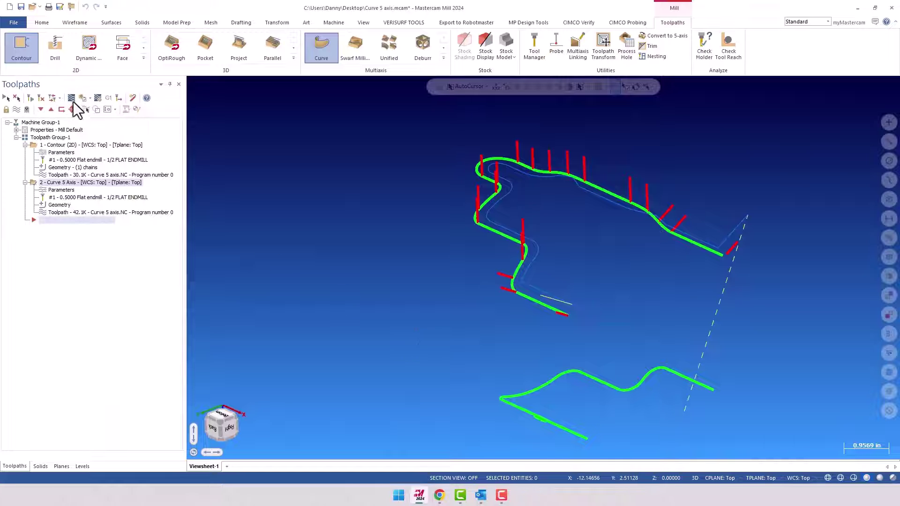
Backplot the Curve 5 Axis toolpath and examine the tool's motion along the cutout edge
click(71, 98)
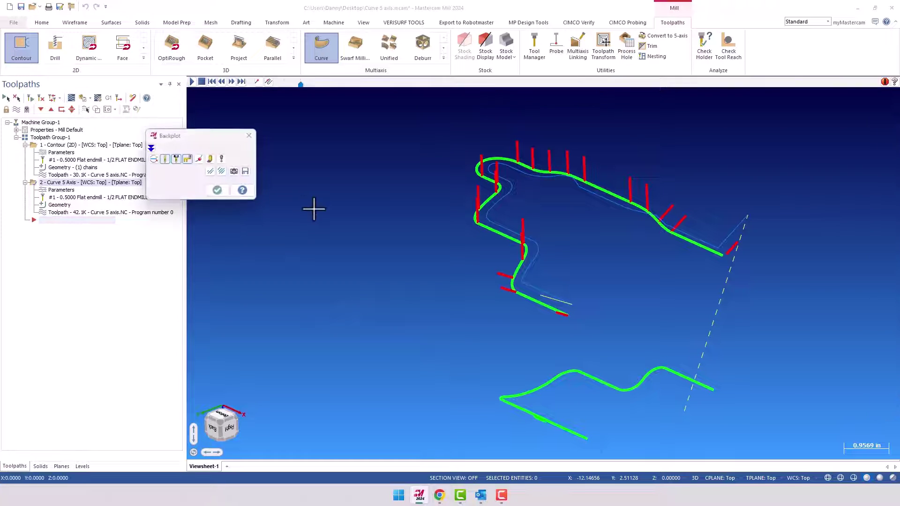
click(192, 81)
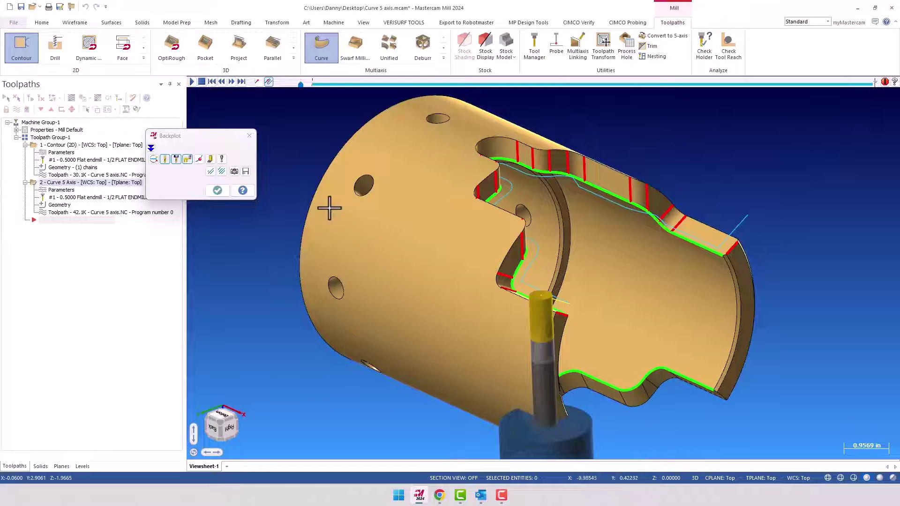
mouse_move(467, 237)
middle_down()
mouse_move(428, 272)
mouse_move(446, 259)
mouse_move(388, 217)
middle_up()
click(218, 190)
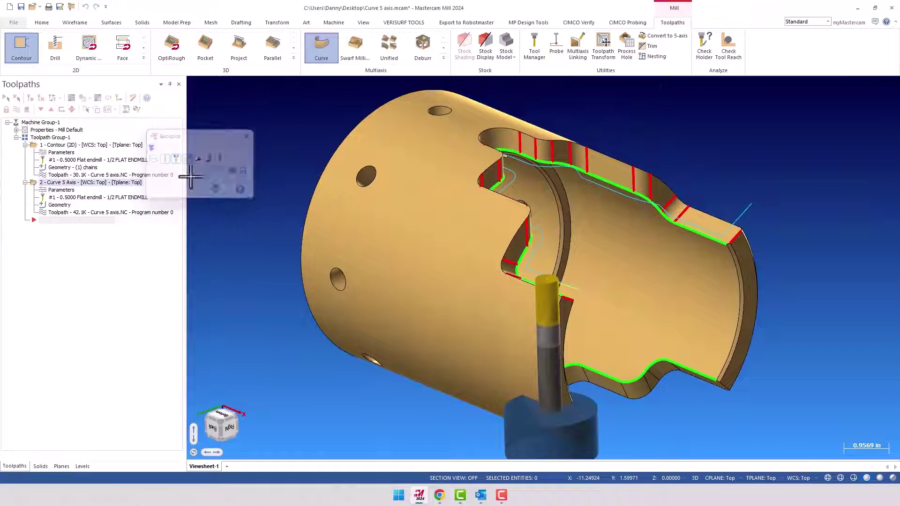
Reopen the backplot with its details expanded and enable showing C-axis tools in top orientation in its options
click(71, 98)
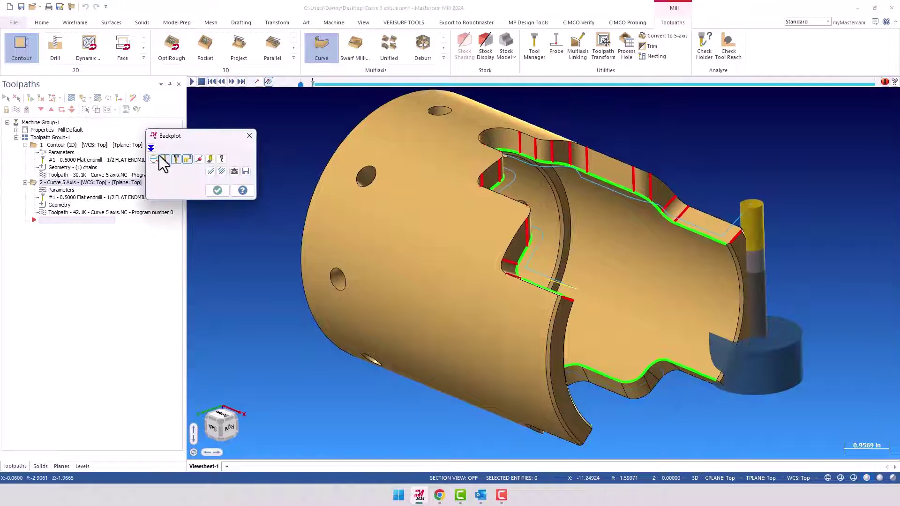
click(150, 147)
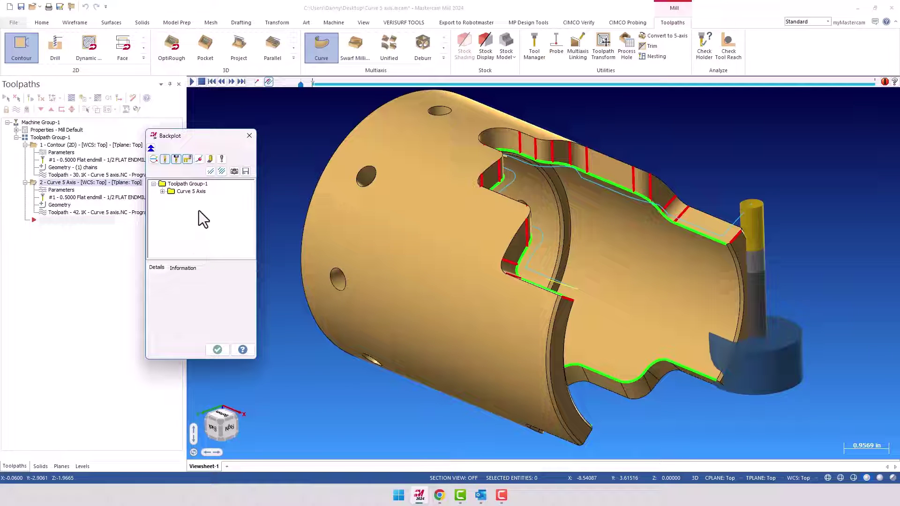
click(220, 158)
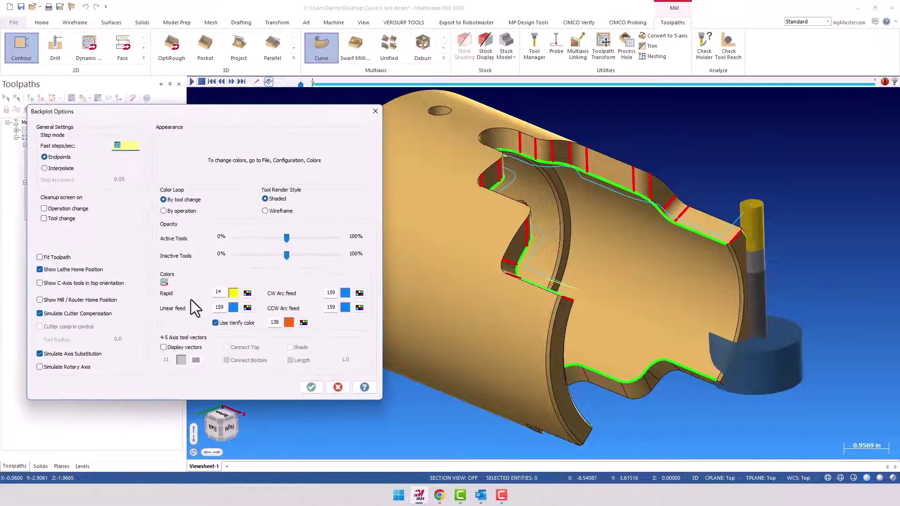
click(46, 284)
click(311, 388)
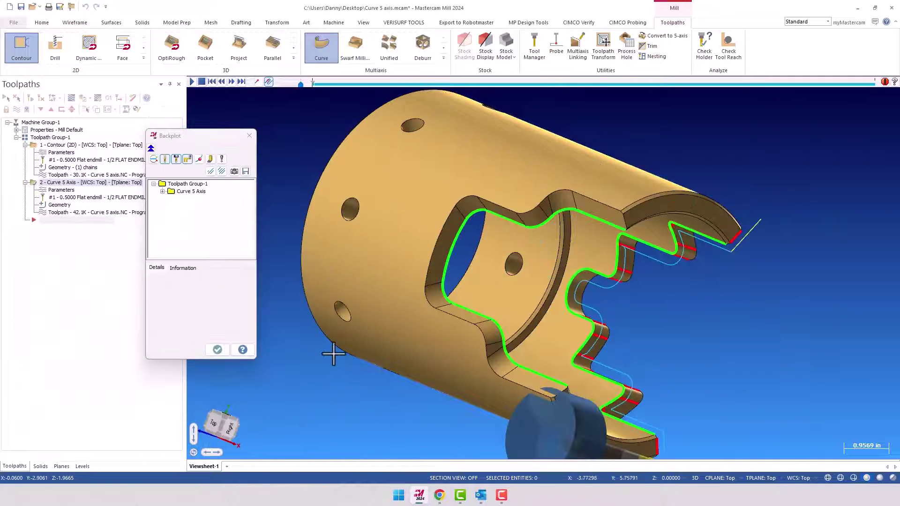
Replay the Curve 5 Axis backplot and examine the tool tilt around the cutout from several angles
click(191, 82)
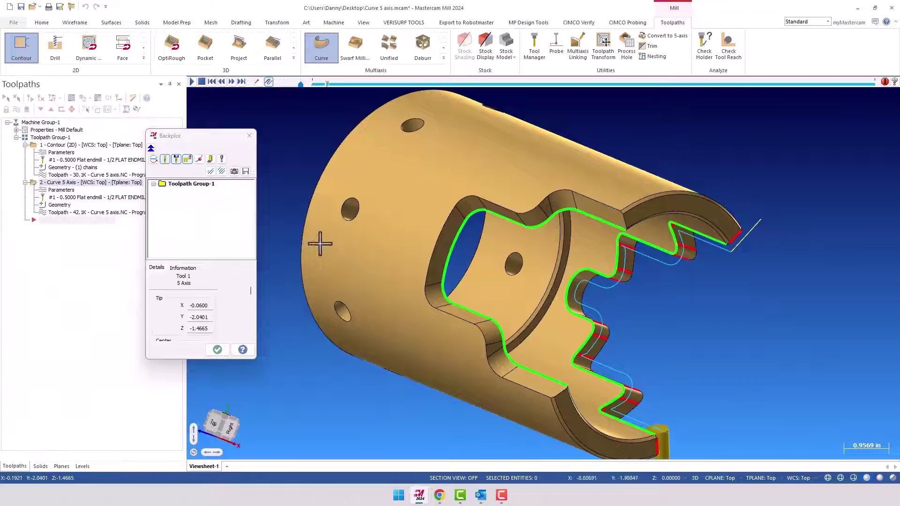
middle_drag(432, 357, 495, 356)
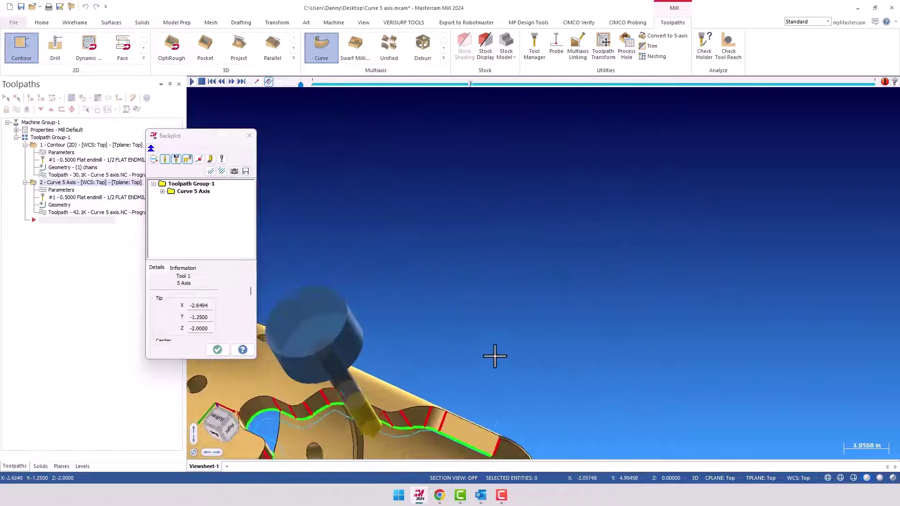
scroll(401, 386, down, 3)
middle_drag(401, 386, 544, 314)
scroll(545, 313, down, 3)
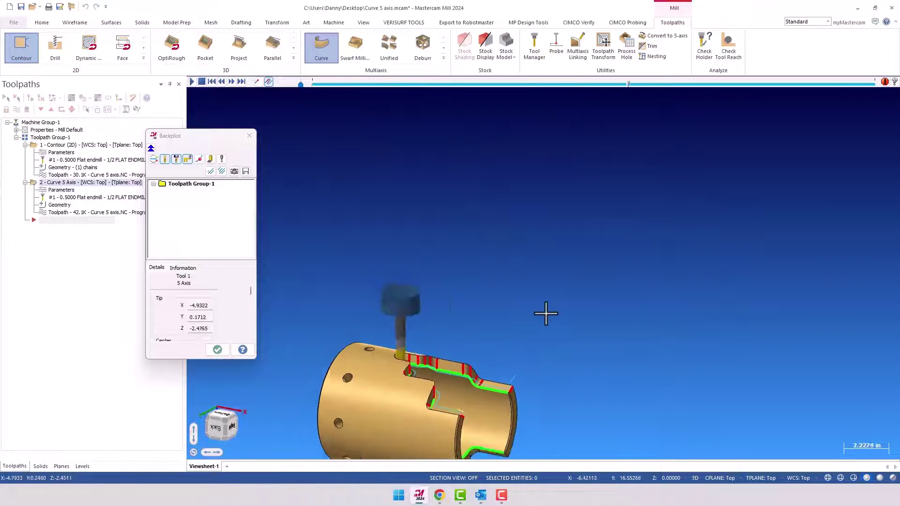
middle_drag(490, 393, 442, 405)
scroll(410, 424, up, 2)
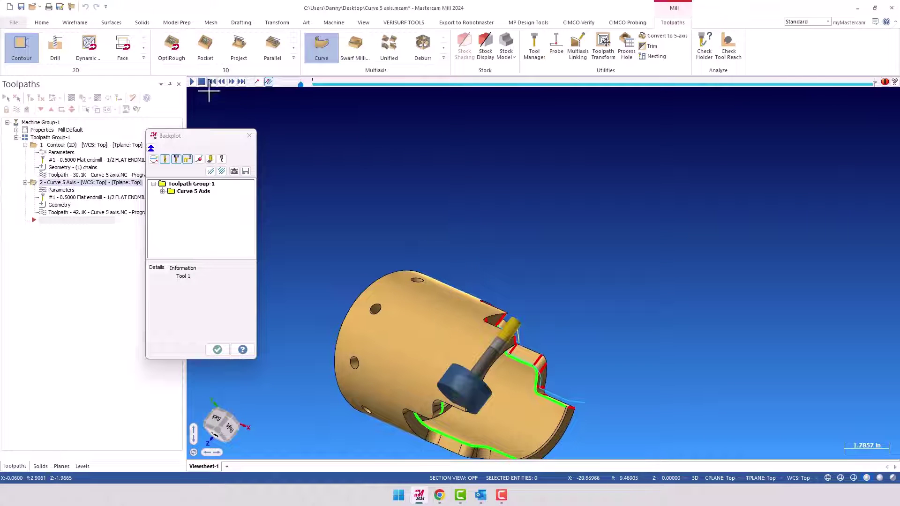
click(190, 82)
middle_drag(400, 216, 629, 233)
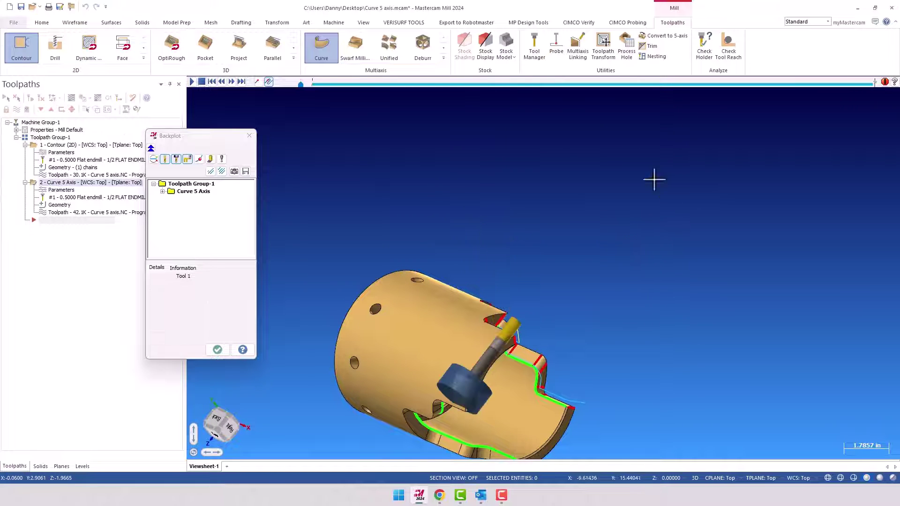
Replay the Curve 5 Axis backplot at a slower speed, examine the tool tilt along the cutout edges, and close the backplot
click(286, 85)
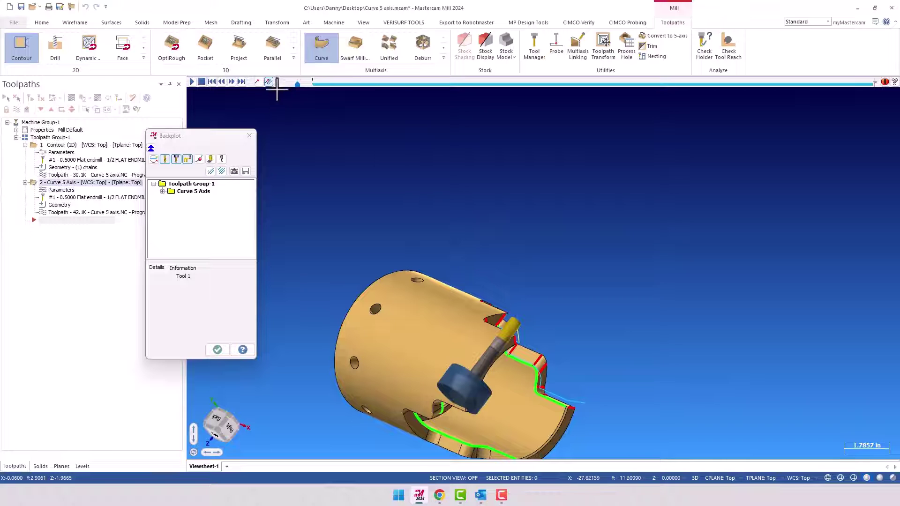
click(192, 83)
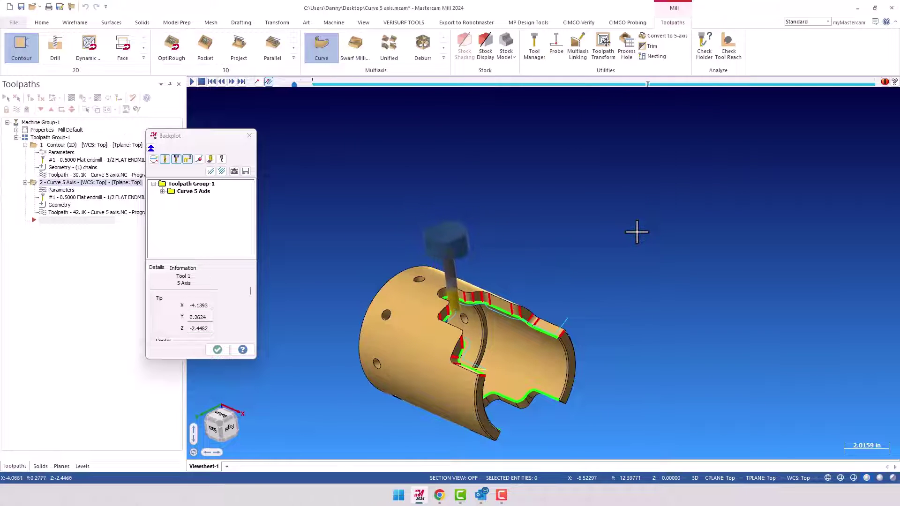
scroll(576, 238, down, 2)
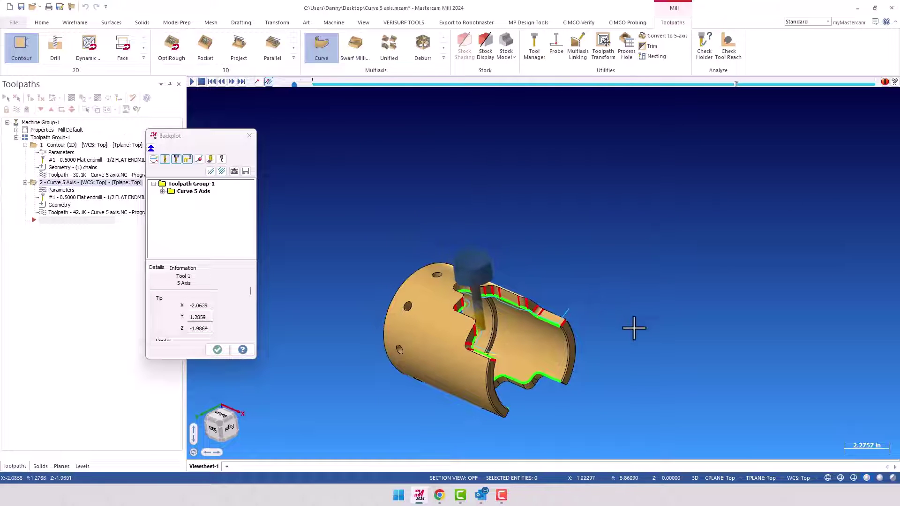
scroll(498, 375, up, 10)
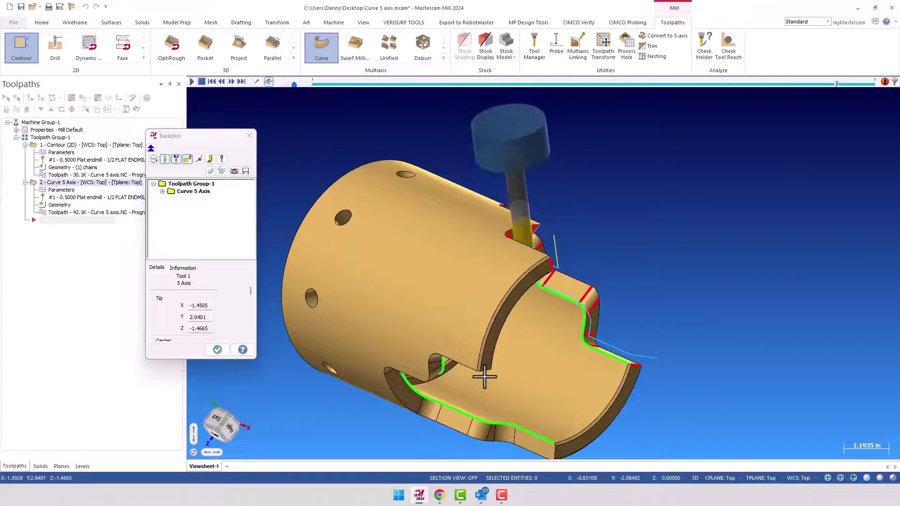
scroll(484, 366, down, 1)
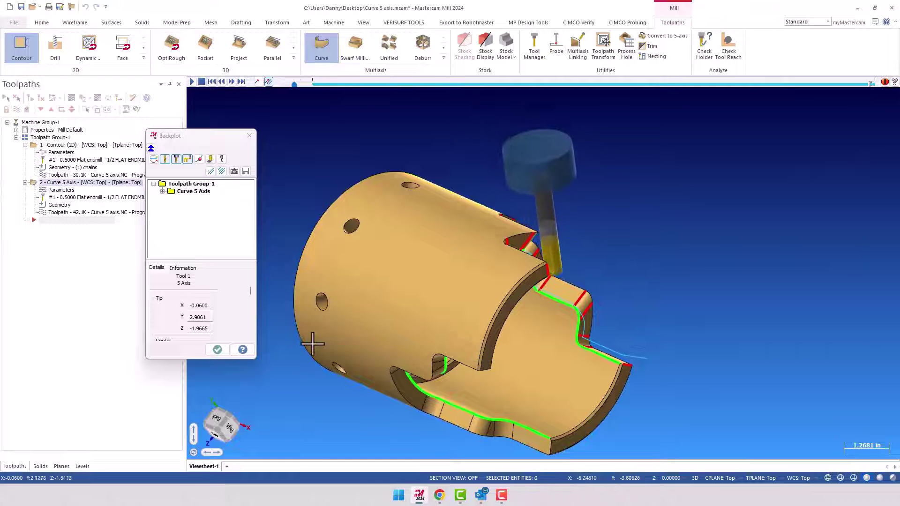
click(217, 350)
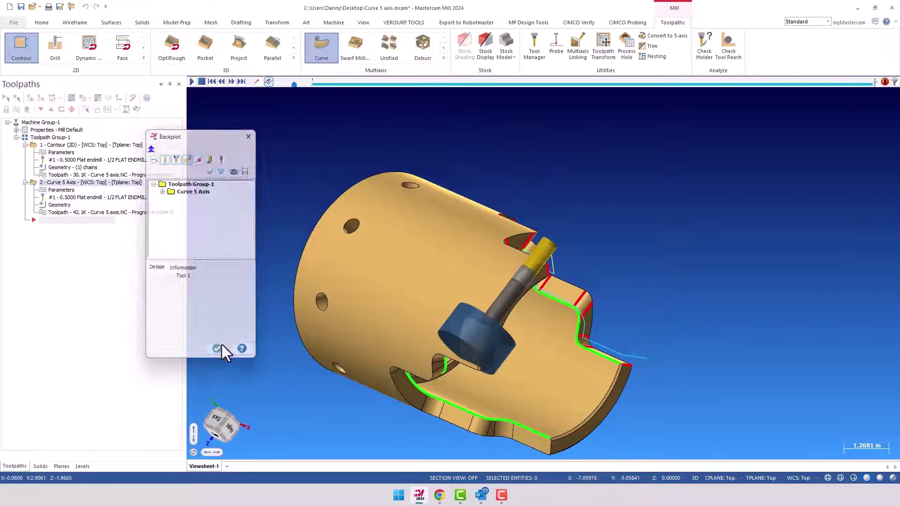
Compare the 2D Contour and Curve 5 Axis operations by selecting each one and viewing the cutouts from several angles
middle_drag(481, 164, 493, 168)
scroll(494, 168, down, 3)
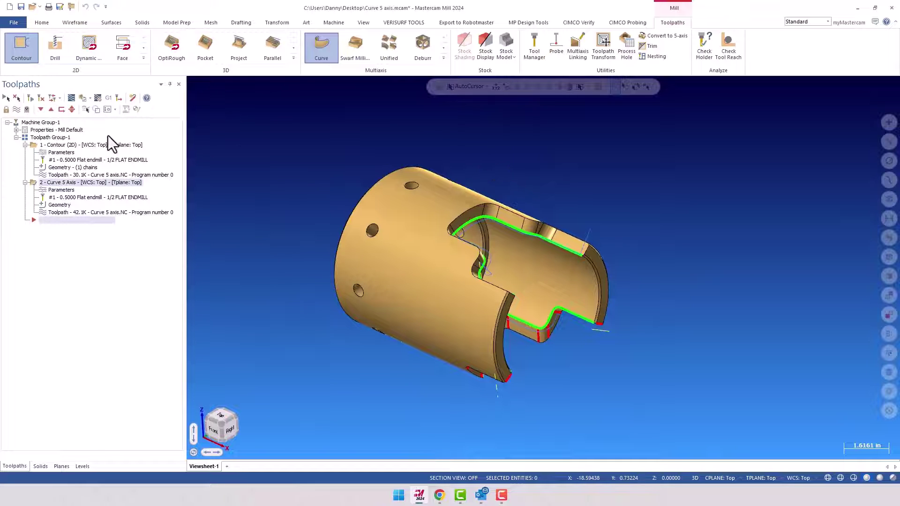
click(74, 146)
middle_drag(427, 243, 366, 239)
click(61, 183)
middle_drag(317, 276, 409, 195)
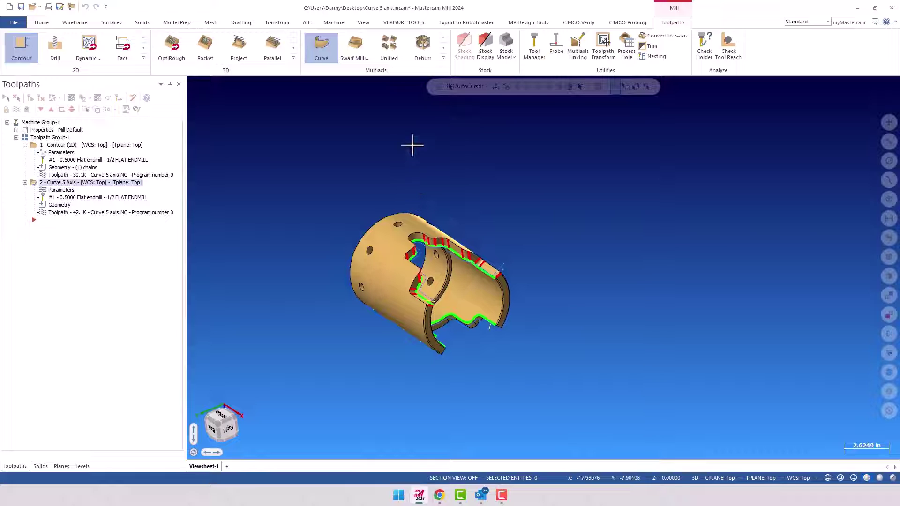
Look over the available multiaxis toolpath types and return the part to the isometric view
click(444, 57)
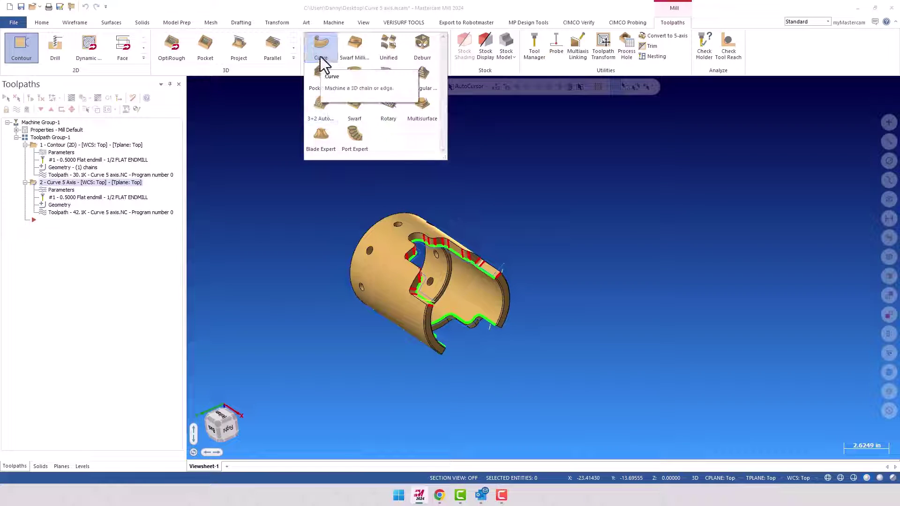
click(339, 200)
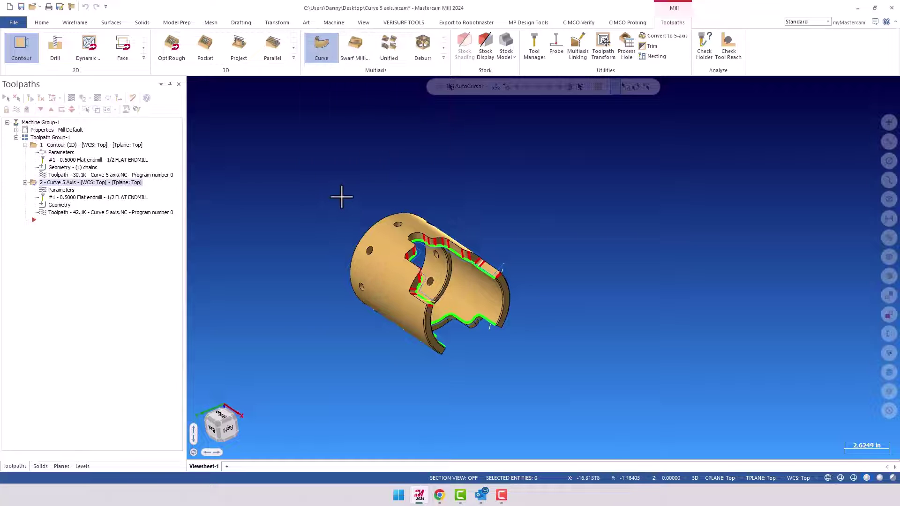
right_click(343, 195)
click(380, 290)
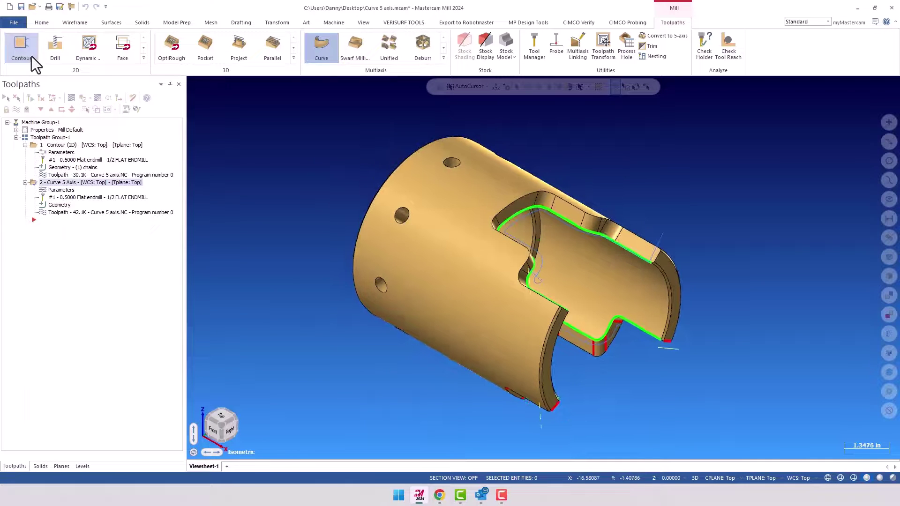